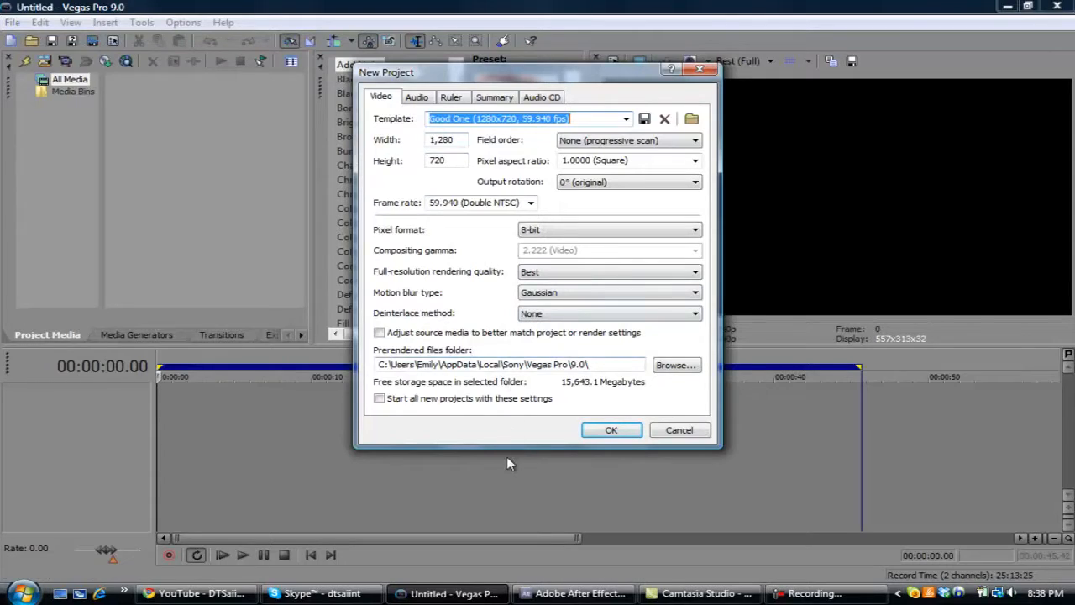
Enable adjusting source media to better match project or render settings, and start all new projects with these settings.
{"action": "left_click", "coordinate": [380, 400]}
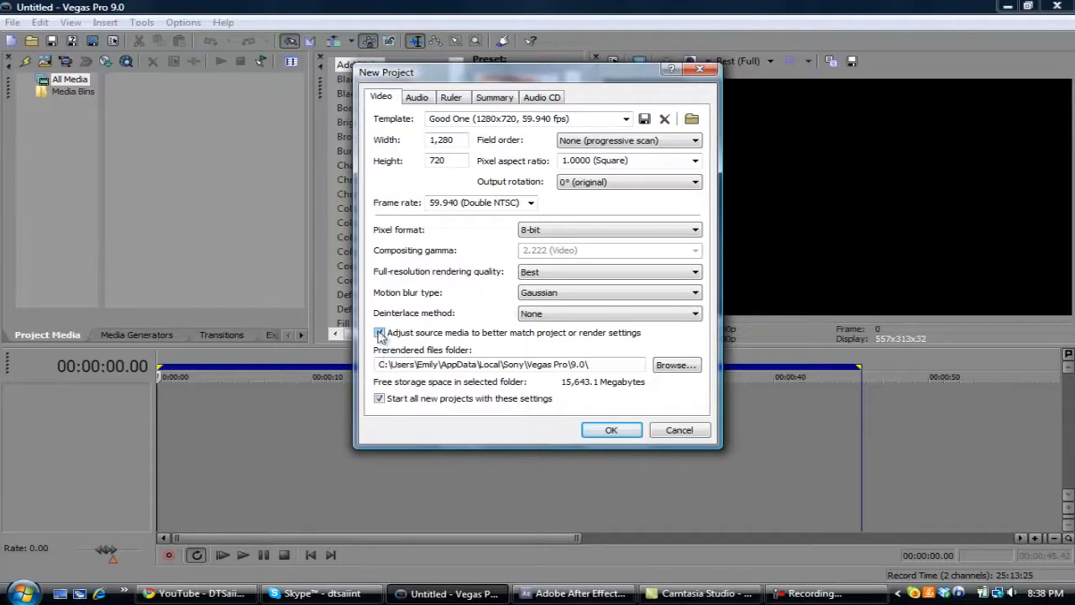
{"action": "left_click", "coordinate": [429, 333]}
{"action": "left_click", "coordinate": [382, 334]}
Review the new project's audio, ruler, summary and audio CD settings, and return to the video settings.
{"action": "left_click", "coordinate": [428, 101]}
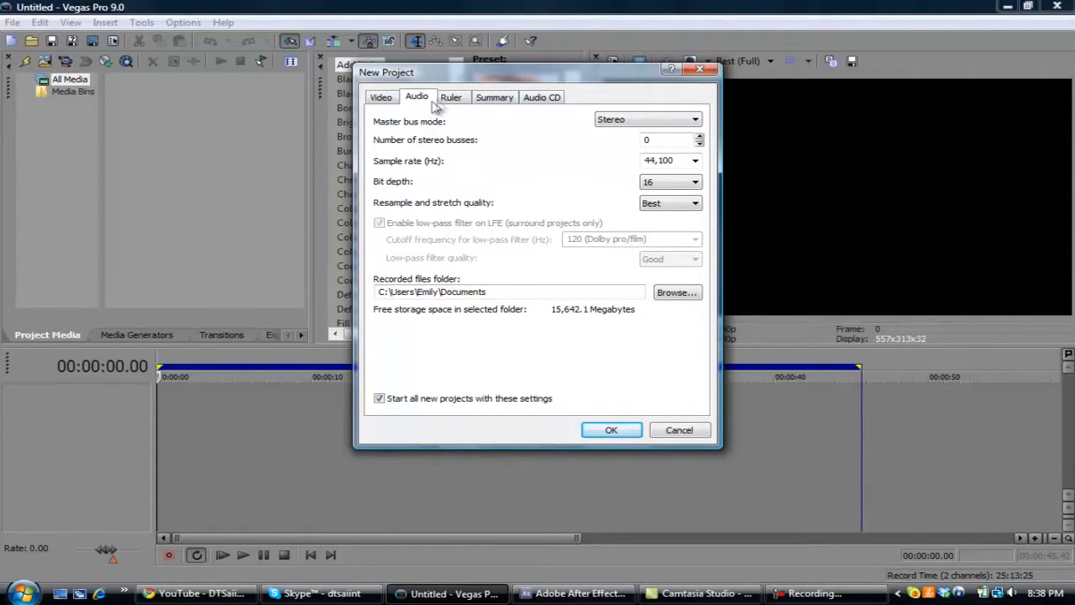
{"action": "left_click", "coordinate": [445, 99]}
{"action": "left_click", "coordinate": [508, 101]}
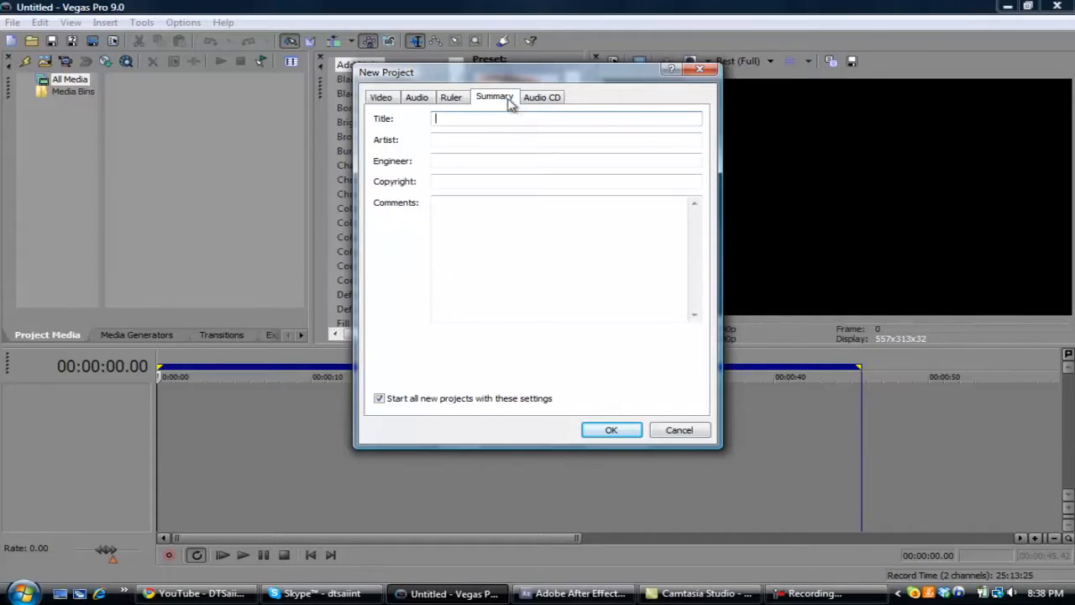
{"action": "left_click", "coordinate": [546, 99]}
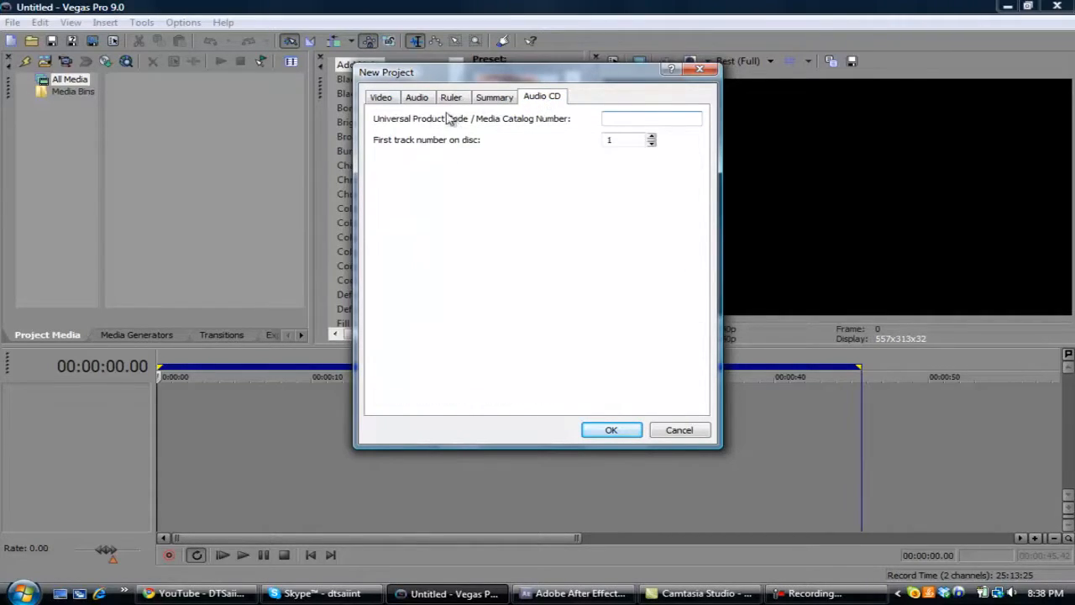
{"action": "left_click", "coordinate": [380, 97]}
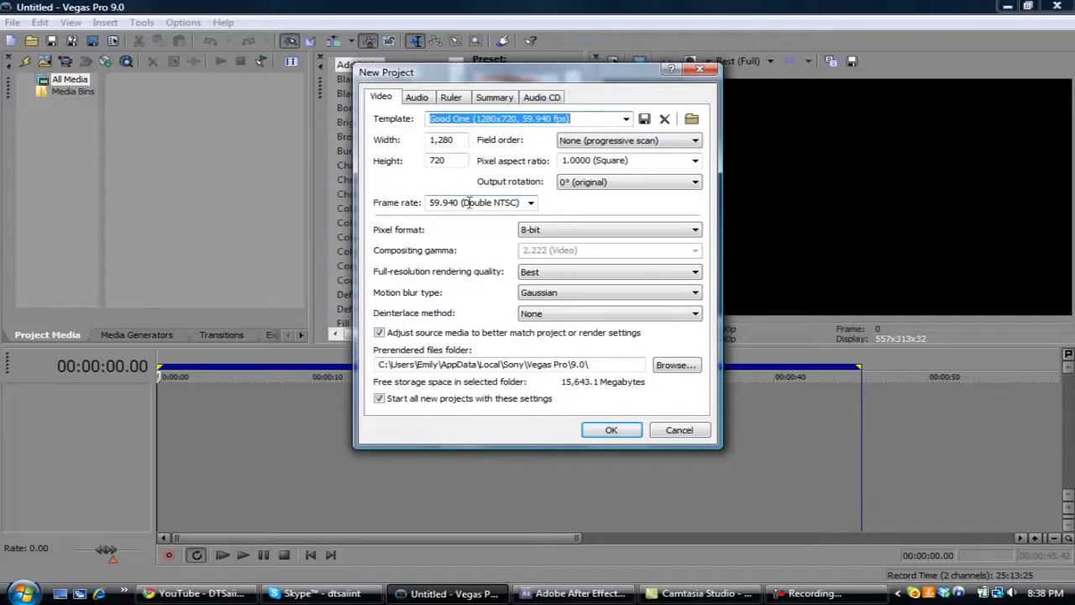
Create the project with the Good One 1280x720 template, keeping the frame rate at 59.940 (Double NTSC).
{"action": "left_click", "coordinate": [531, 203]}
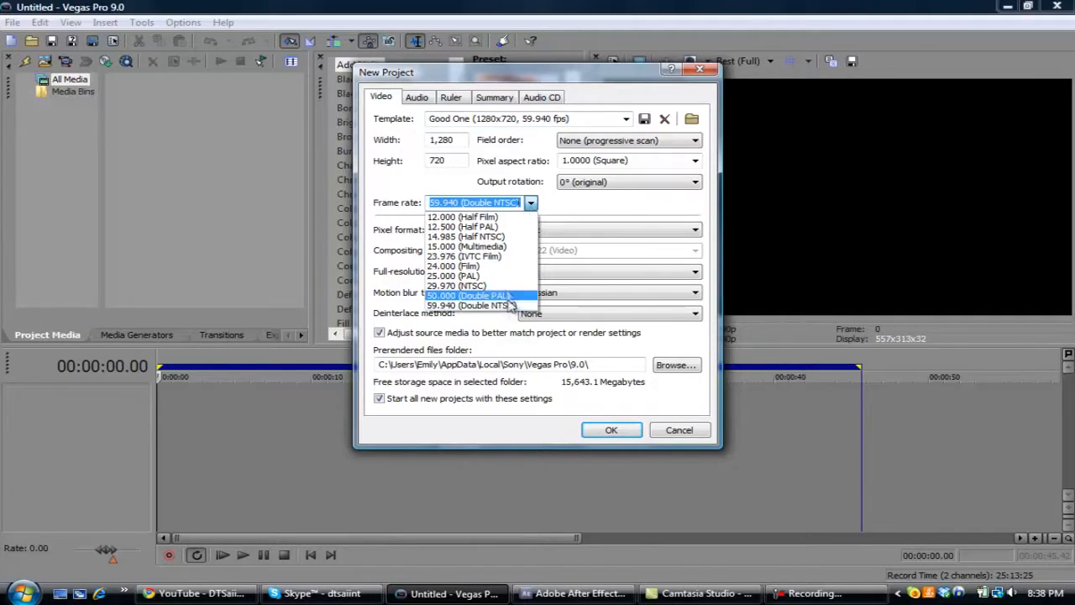
{"action": "left_click", "coordinate": [582, 207]}
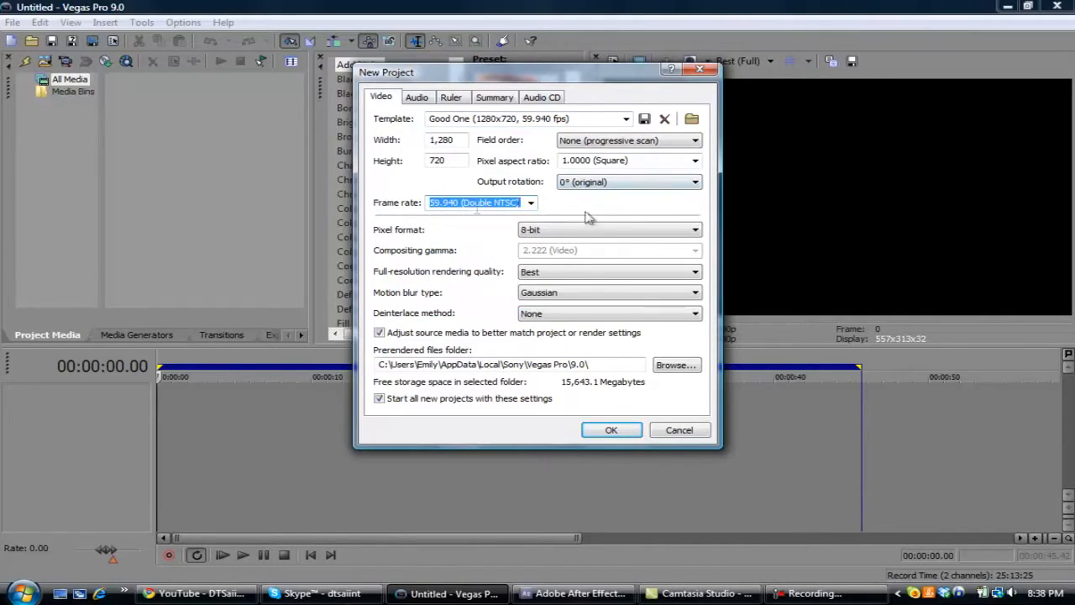
{"action": "left_click", "coordinate": [621, 431]}
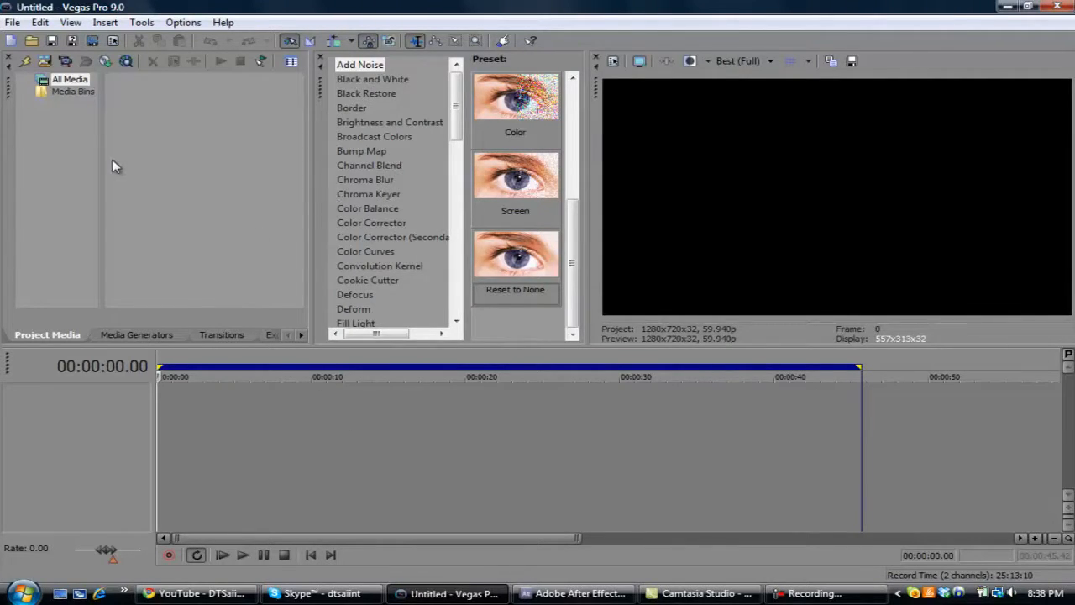
Import the video file "zCoD Shot-Crash noq collat wallbang.wmv" from the Desktop into the project media.
{"action": "left_click", "coordinate": [11, 23]}
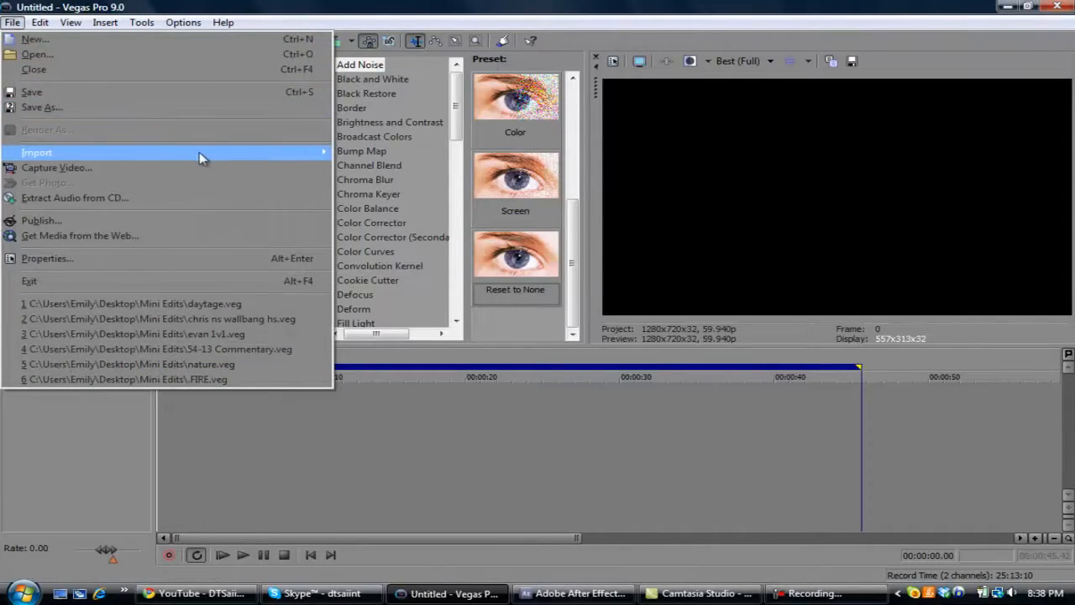
{"action": "left_click", "coordinate": [129, 427]}
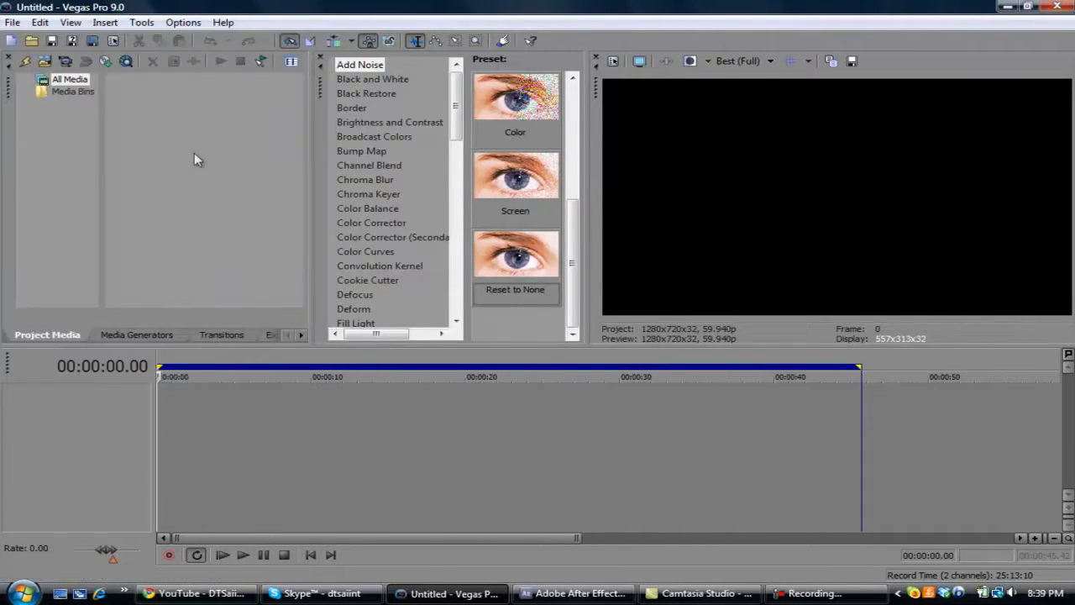
{"action": "left_click", "coordinate": [45, 62]}
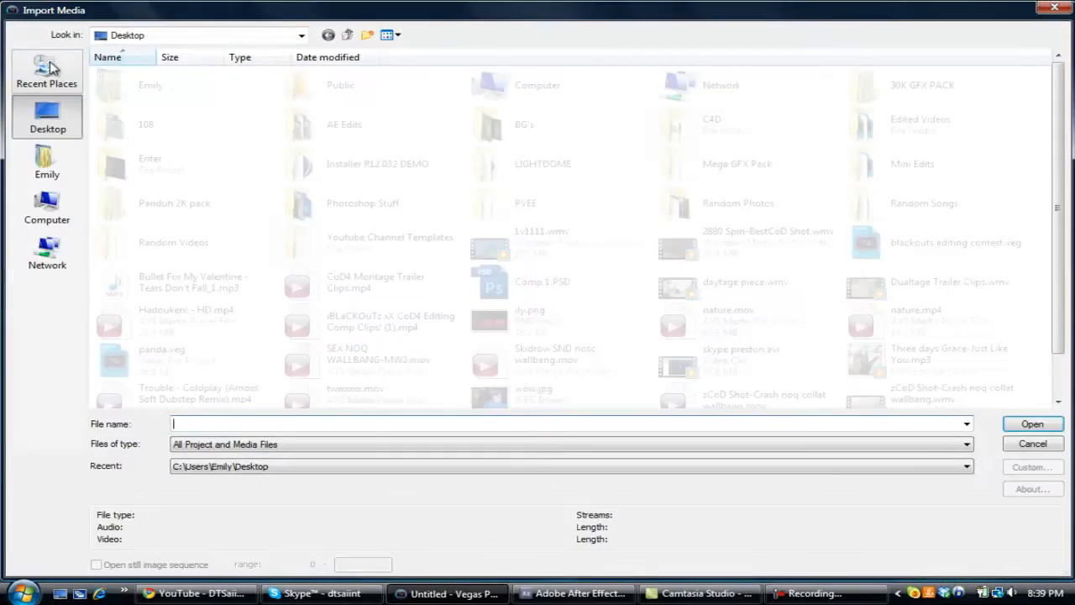
{"action": "scroll", "coordinate": [1060, 208], "scroll_direction": "down", "scroll_amount": 2}
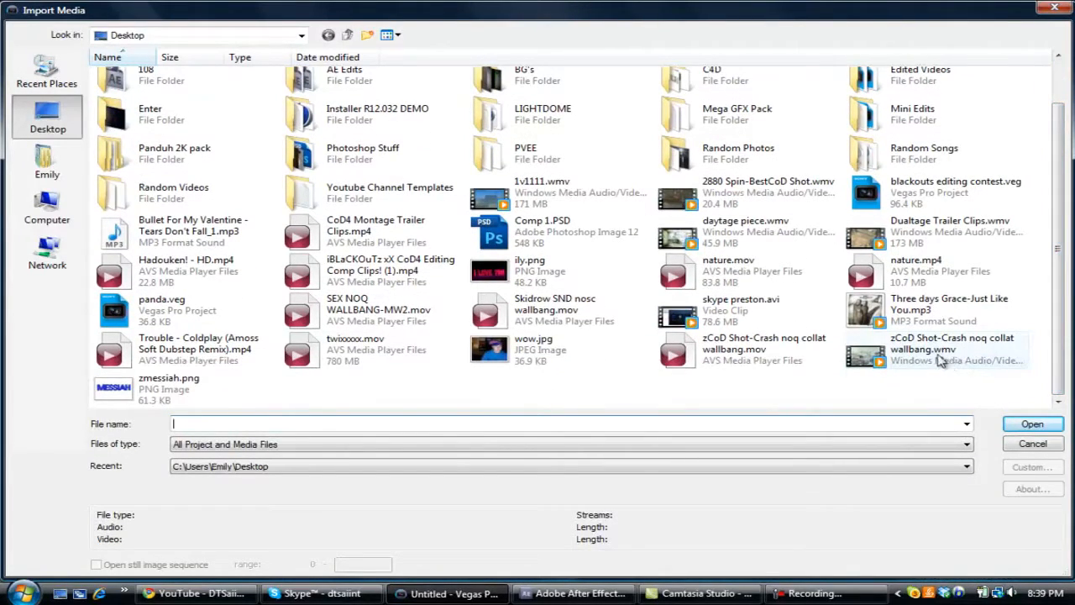
{"action": "left_click", "coordinate": [935, 357]}
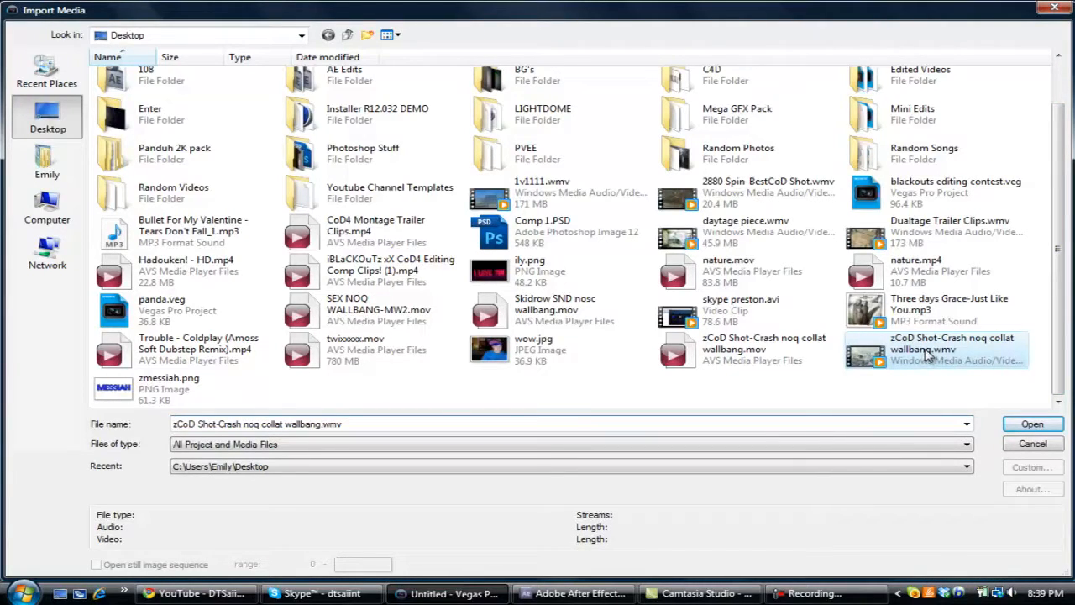
{"action": "double_click", "coordinate": [928, 354]}
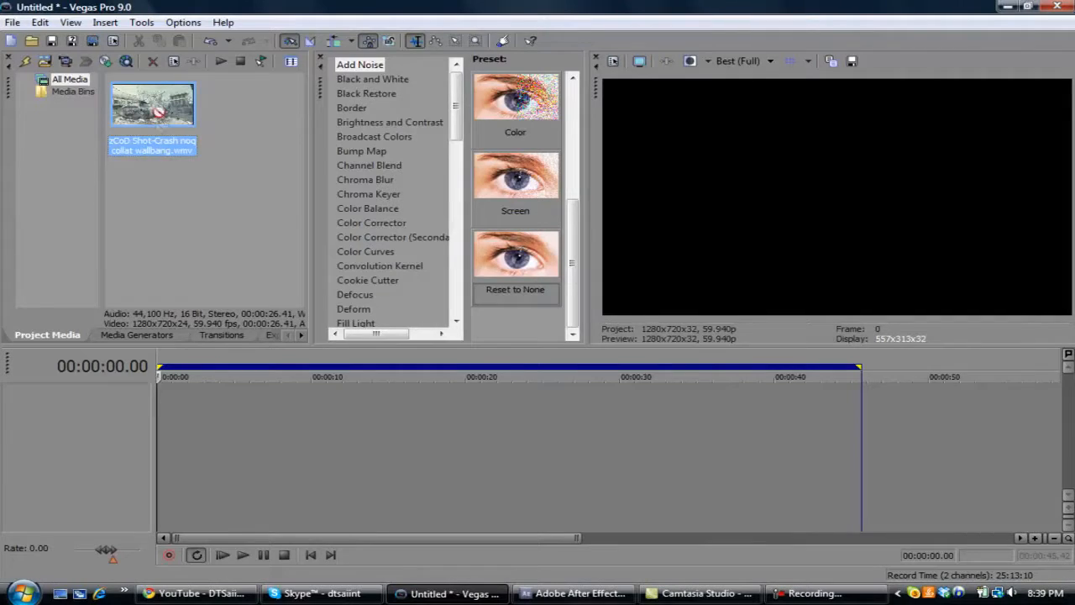
Place the imported clip at the start of the timeline and move the playhead to about 00:00:22.57.
{"action": "left_click_drag", "start_coordinate": [157, 111], "coordinate": [170, 454]}
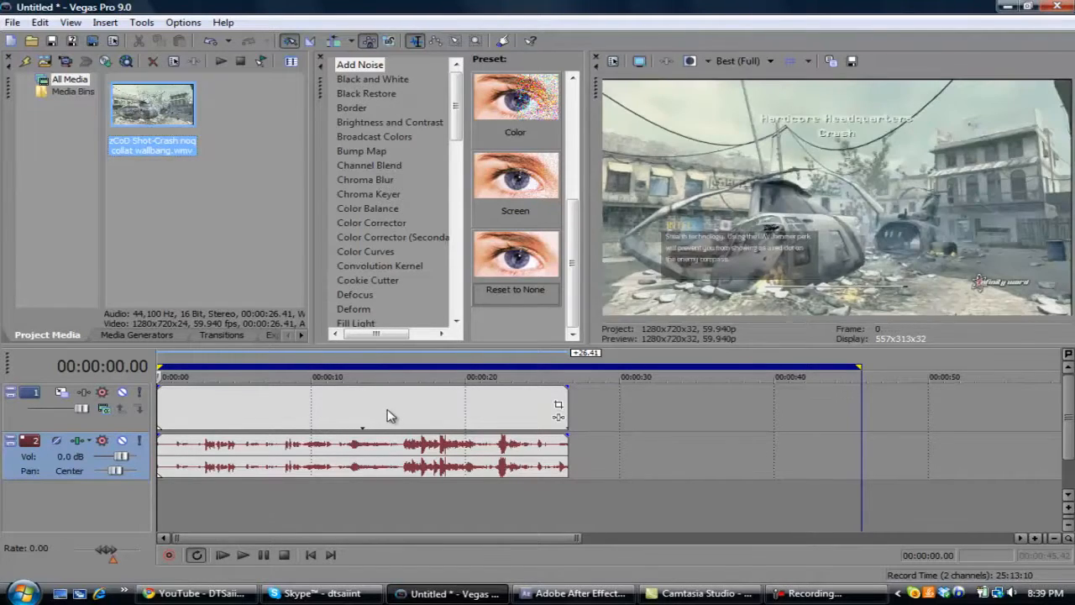
{"action": "left_click", "coordinate": [511, 395]}
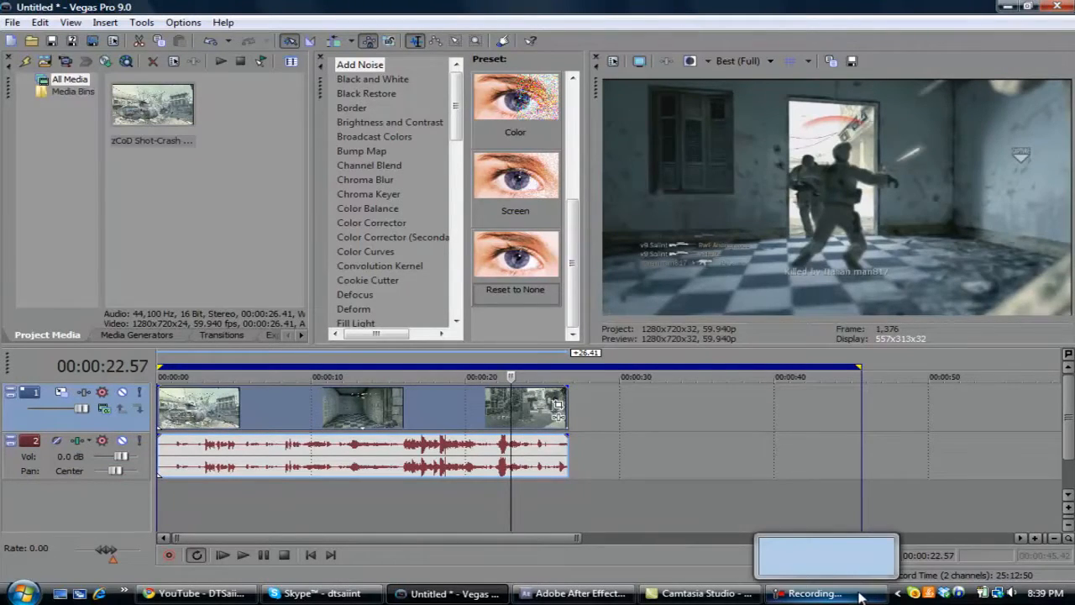
{"action": "left_click", "coordinate": [813, 595]}
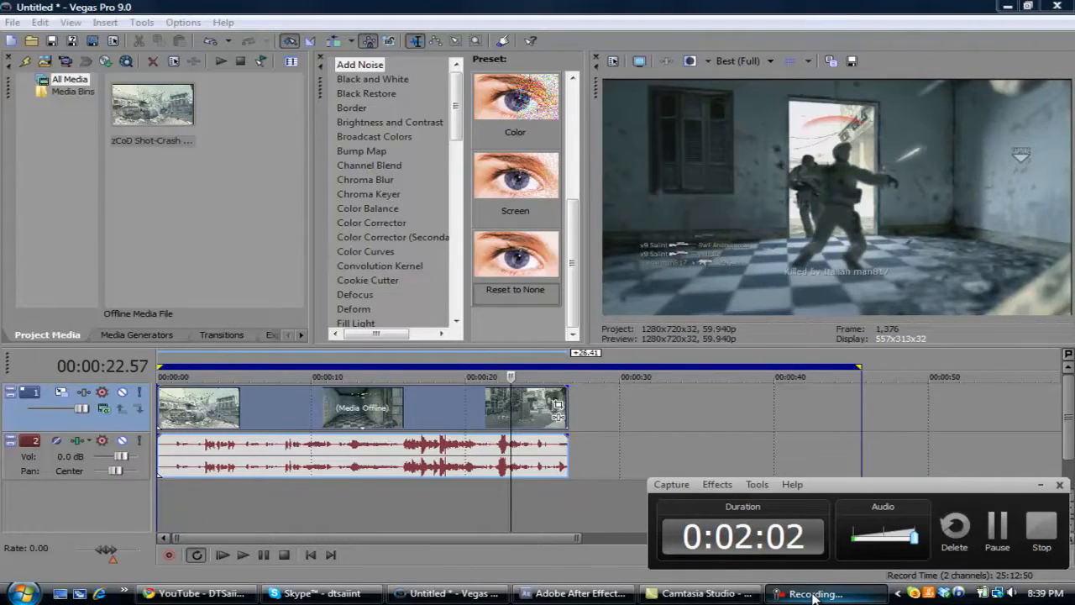
{"action": "left_click", "coordinate": [813, 594]}
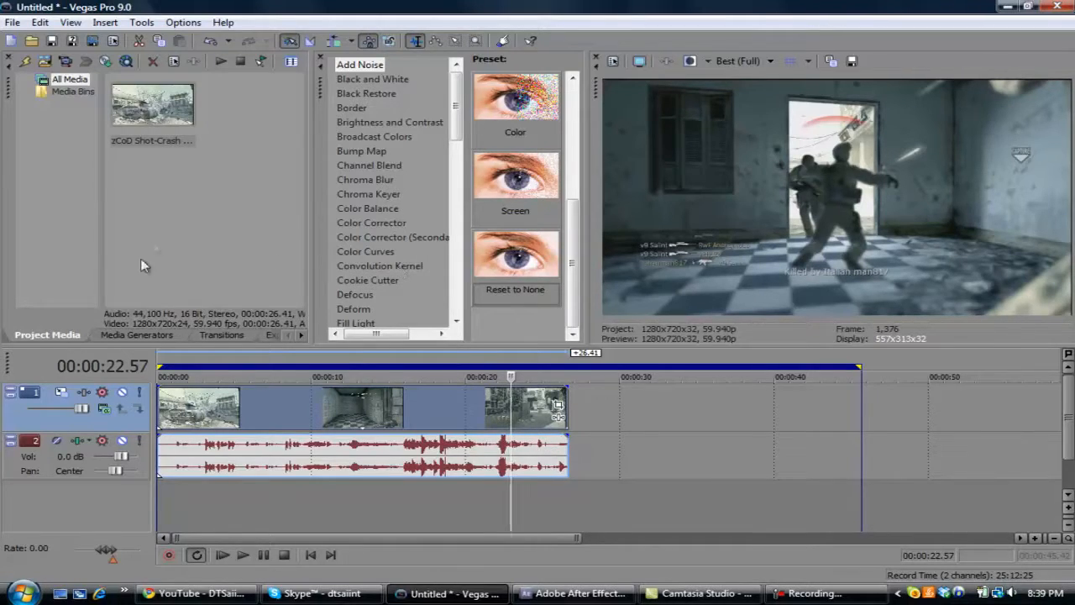
Set the video clip's resampling to Disable resample in its event properties.
{"action": "right_click", "coordinate": [266, 402]}
{"action": "left_click", "coordinate": [274, 395]}
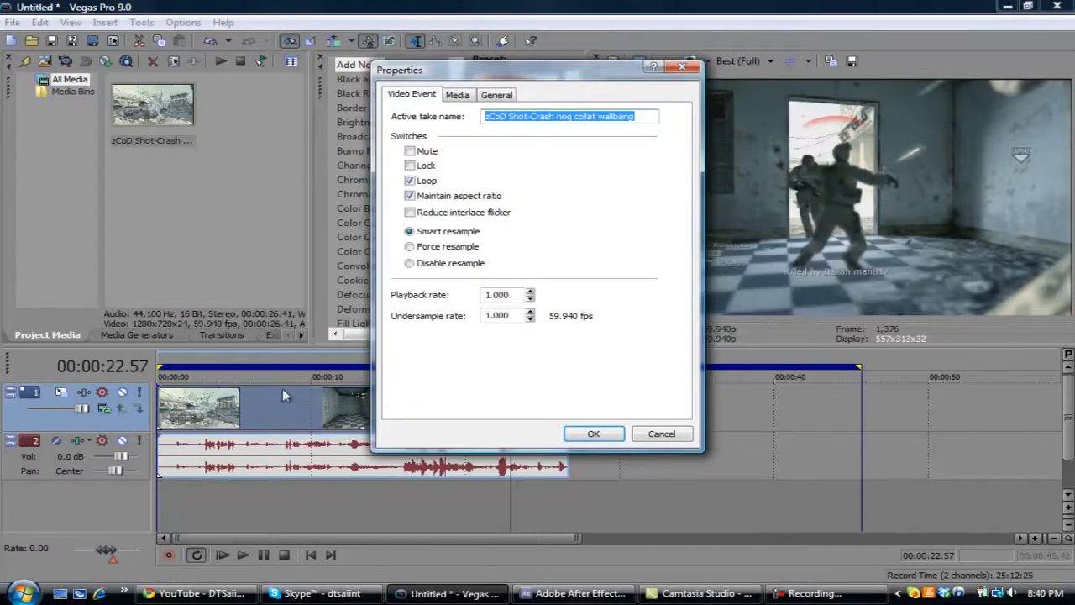
{"action": "left_click", "coordinate": [409, 262]}
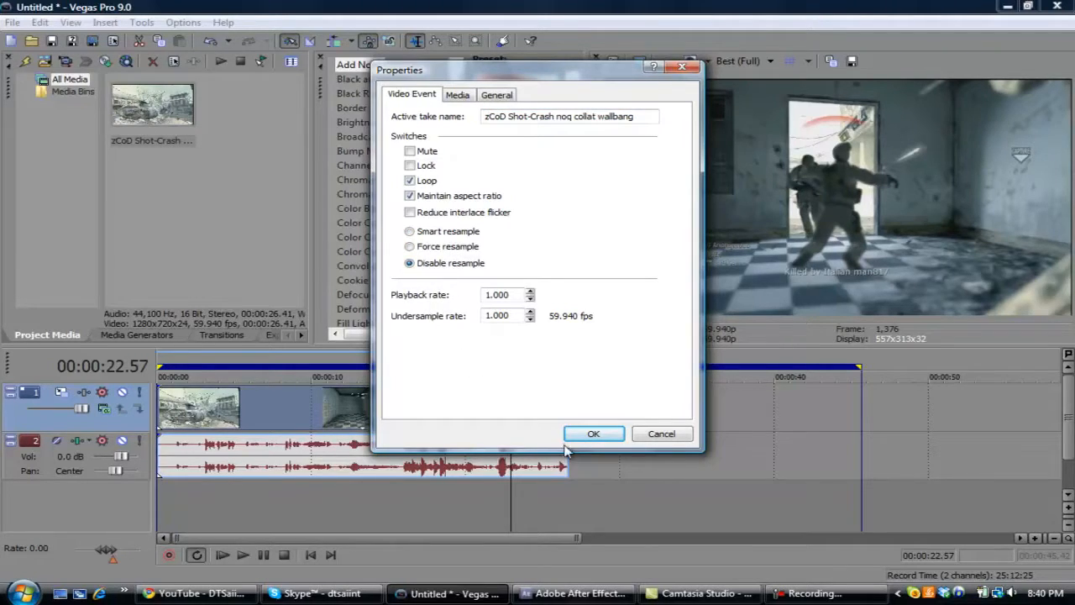
{"action": "left_click", "coordinate": [591, 434]}
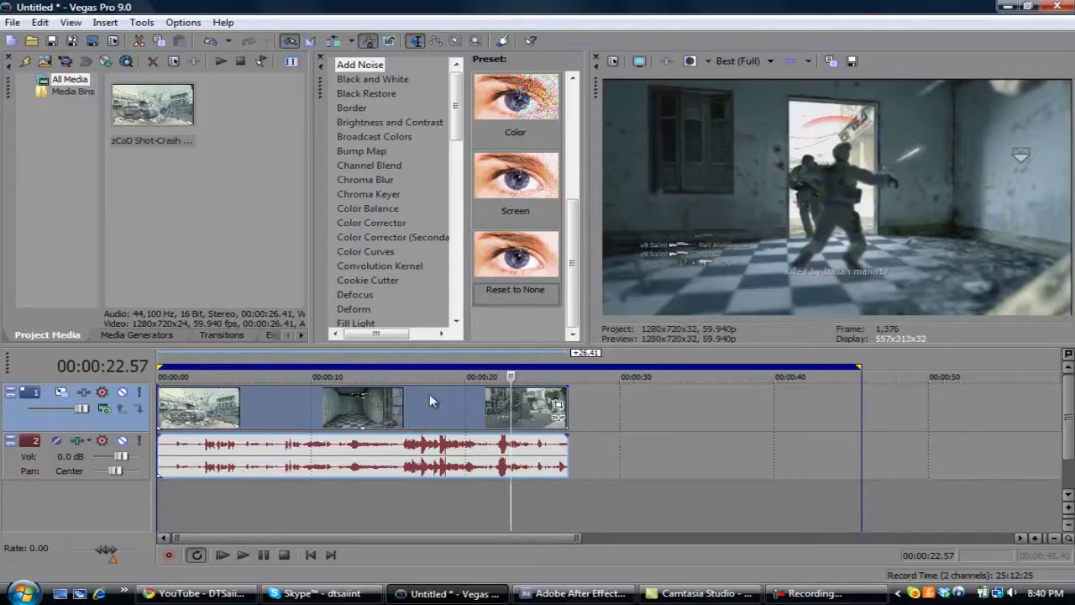
Open the video clip's Event Pan/Crop settings with the playhead at 00:00:15.12 and set Maintain aspect ratio to No.
{"action": "left_click", "coordinate": [388, 412]}
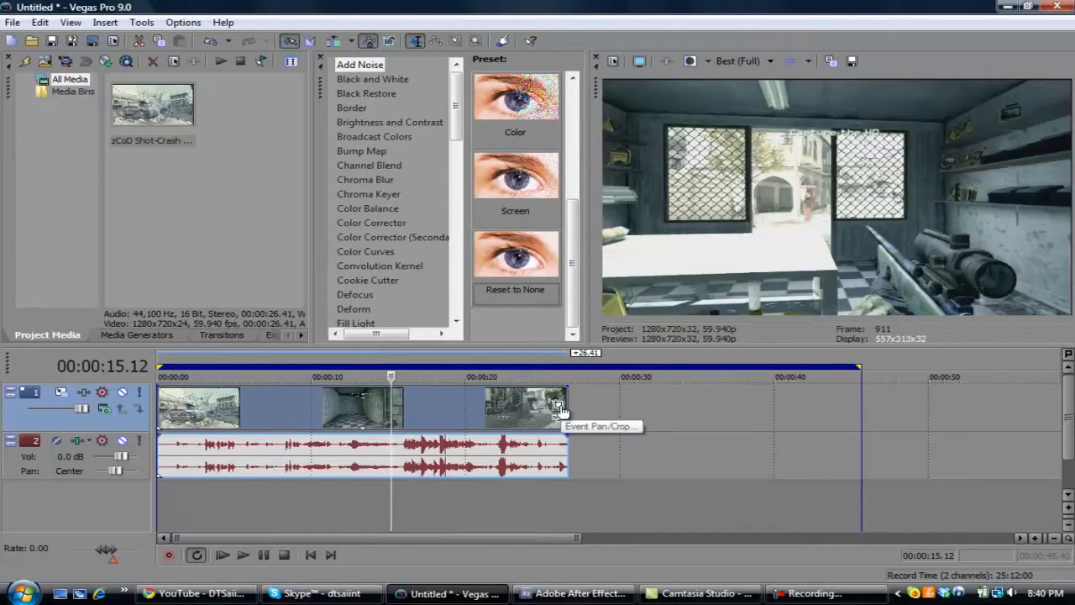
{"action": "right_click", "coordinate": [519, 399]}
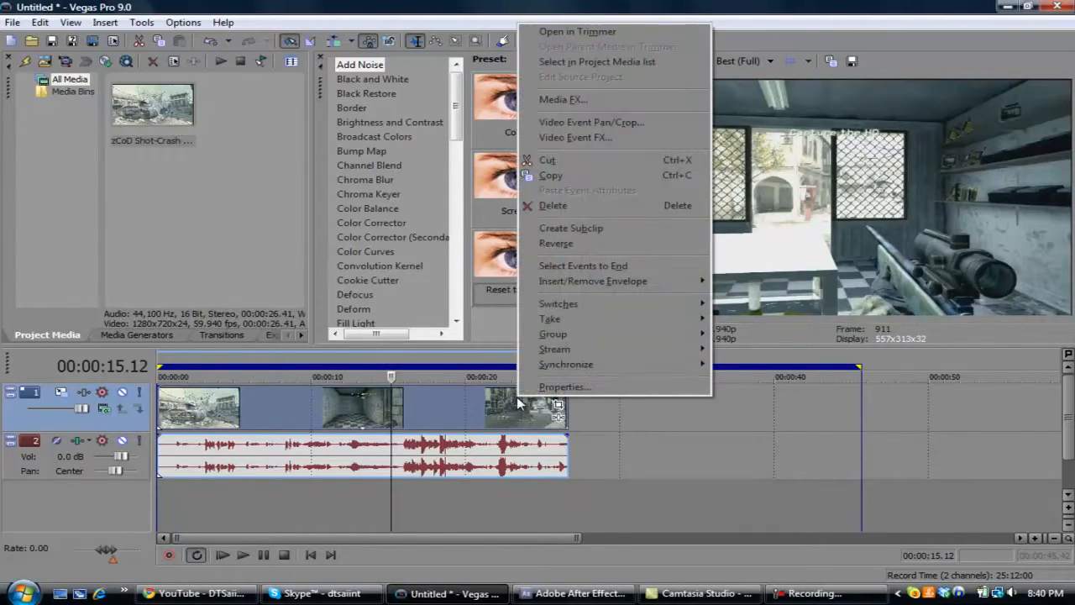
{"action": "left_click", "coordinate": [613, 123]}
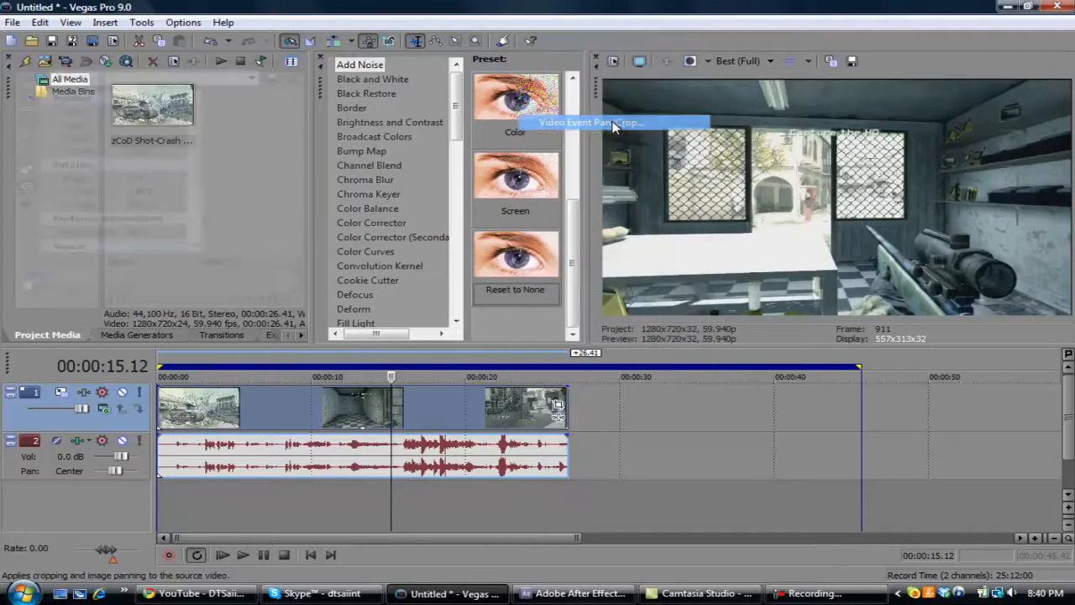
{"action": "left_click_drag", "start_coordinate": [311, 171], "coordinate": [438, 166]}
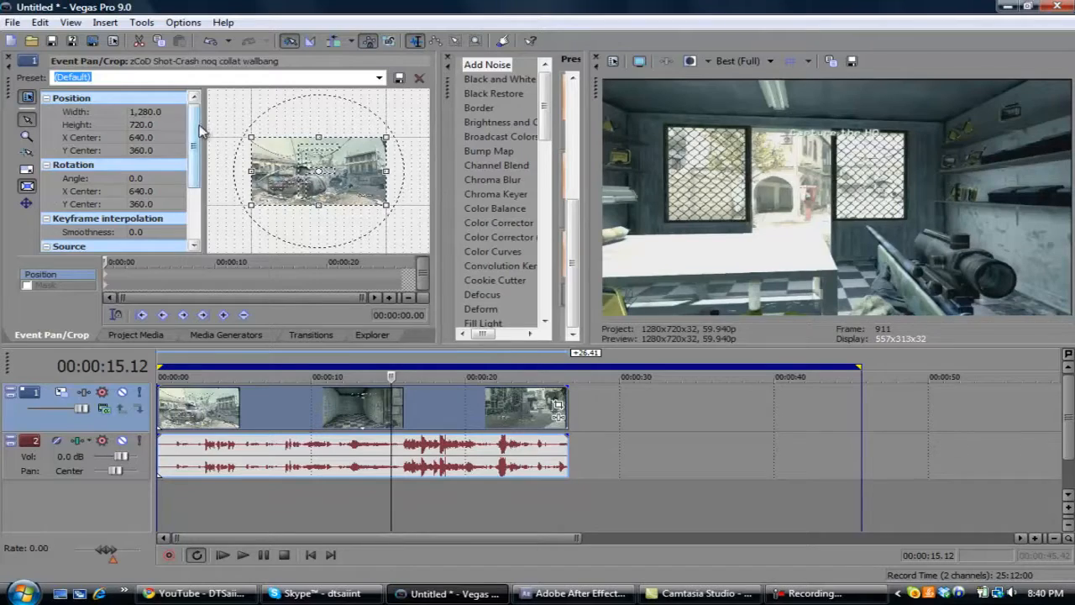
{"action": "scroll", "coordinate": [200, 130], "scroll_direction": "down", "scroll_amount": 2}
{"action": "left_click", "coordinate": [151, 202]}
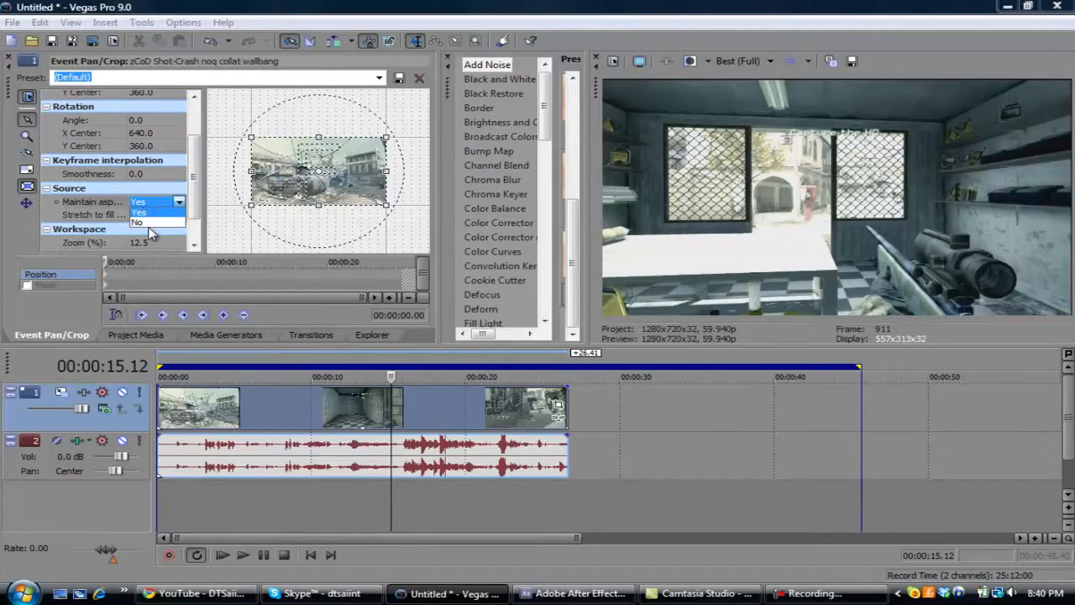
{"action": "left_click", "coordinate": [147, 223]}
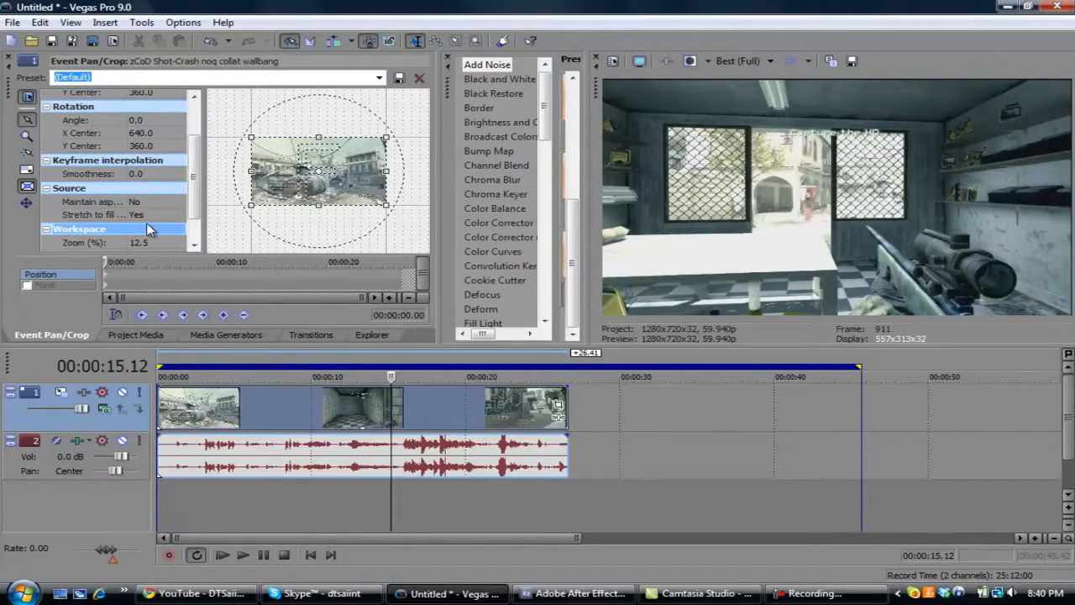
{"action": "left_click", "coordinate": [143, 202]}
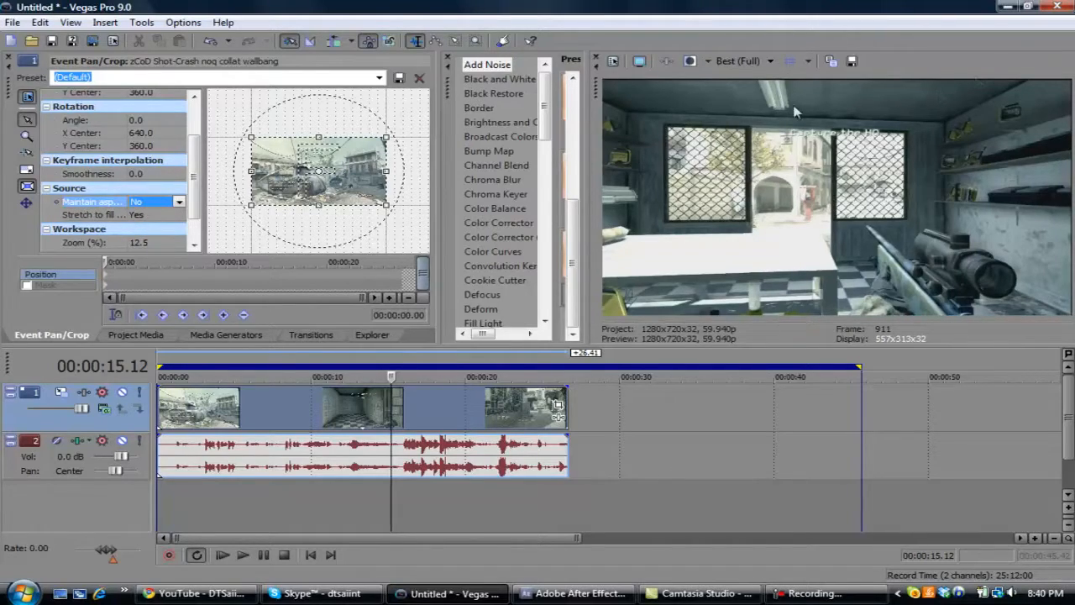
Try a slightly smaller crop frame on the clip and apply the saved pan/crop preset Nicee.
{"action": "left_click_drag", "start_coordinate": [386, 138], "coordinate": [384, 141]}
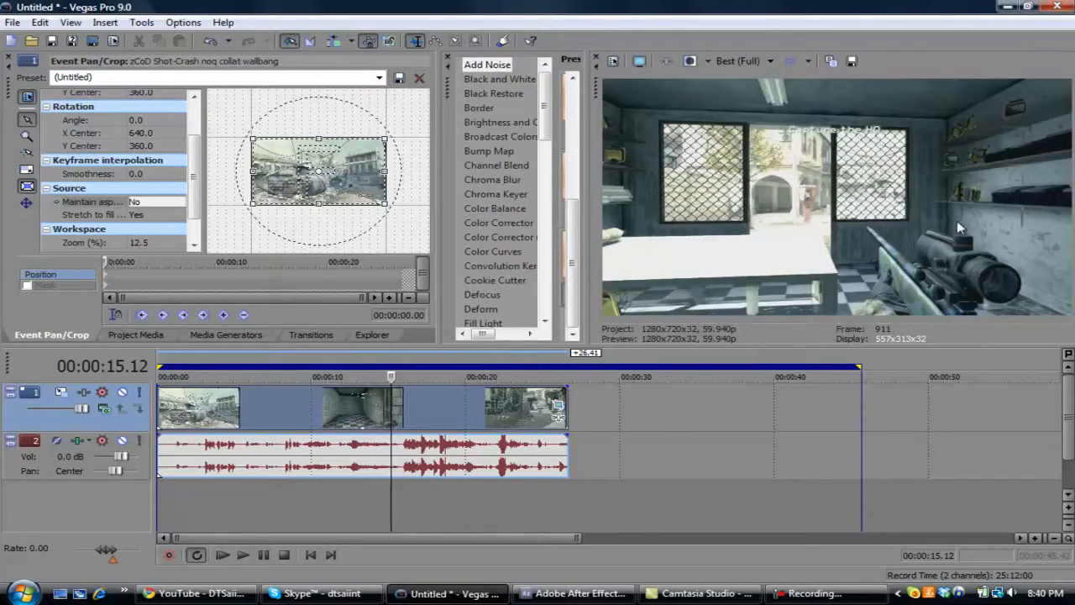
{"action": "left_click", "coordinate": [193, 76]}
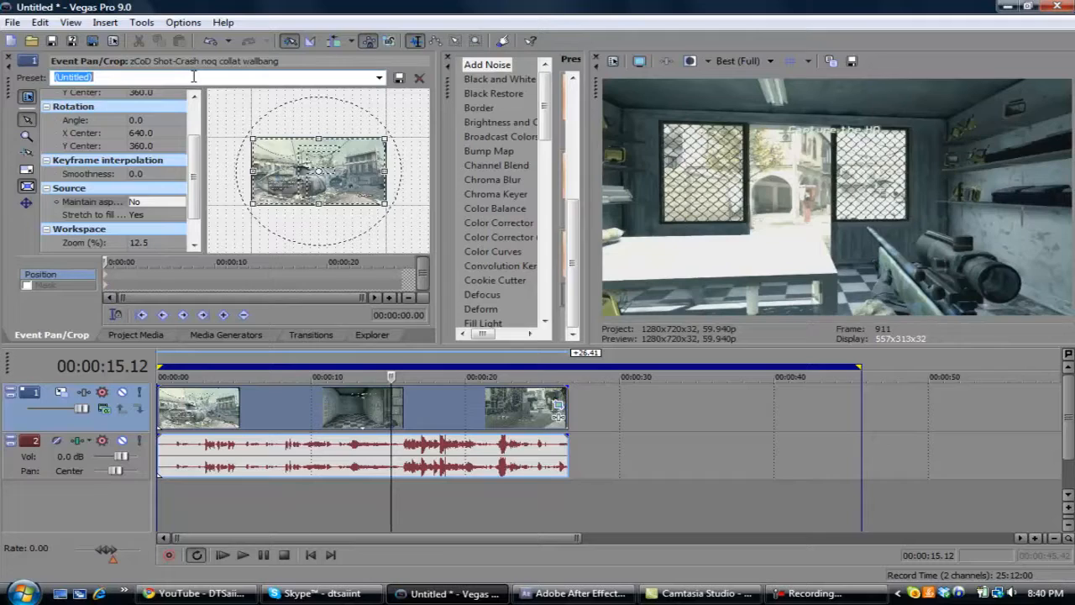
{"action": "type", "text": "nice"}
{"action": "left_click", "coordinate": [380, 78]}
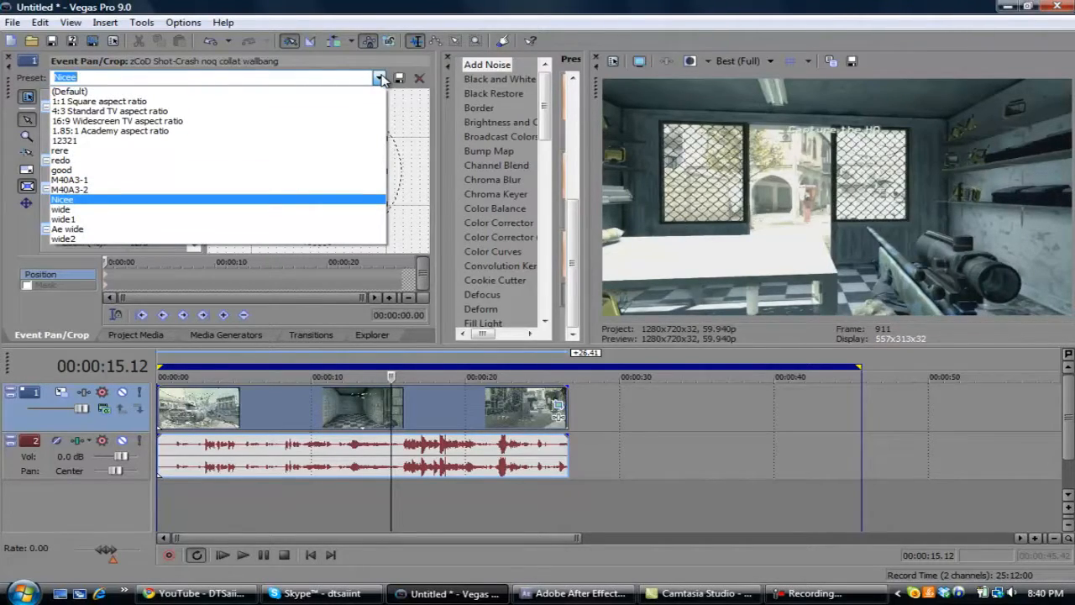
{"action": "left_click", "coordinate": [61, 203]}
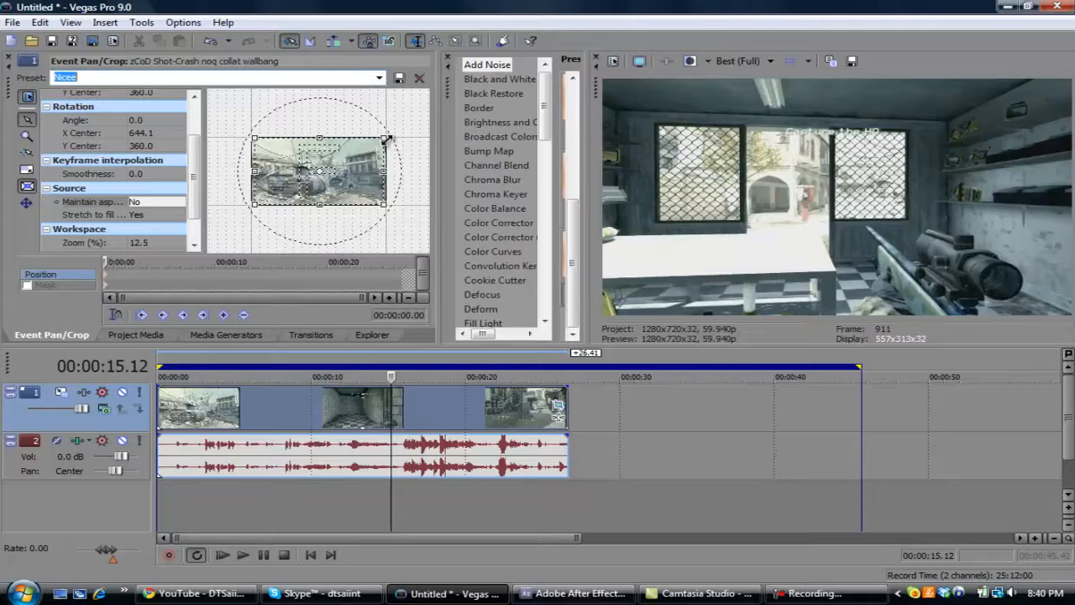
Stretch the clip's crop frame slightly taller than the image to add thin black bars above and below the picture.
{"action": "left_click_drag", "start_coordinate": [387, 140], "coordinate": [388, 138]}
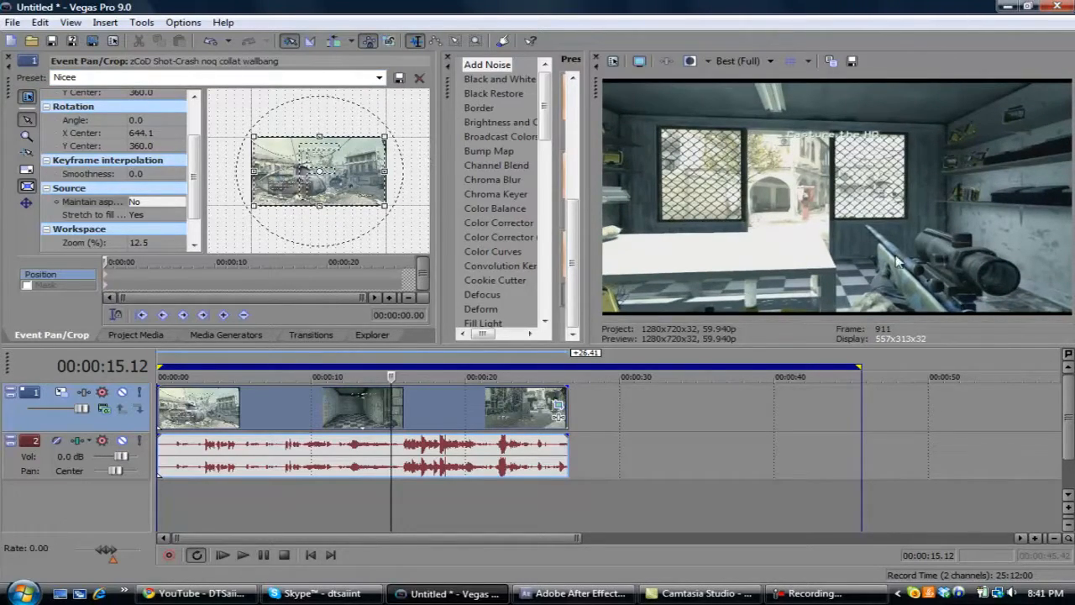
{"action": "left_click_drag", "start_coordinate": [384, 135], "coordinate": [386, 134]}
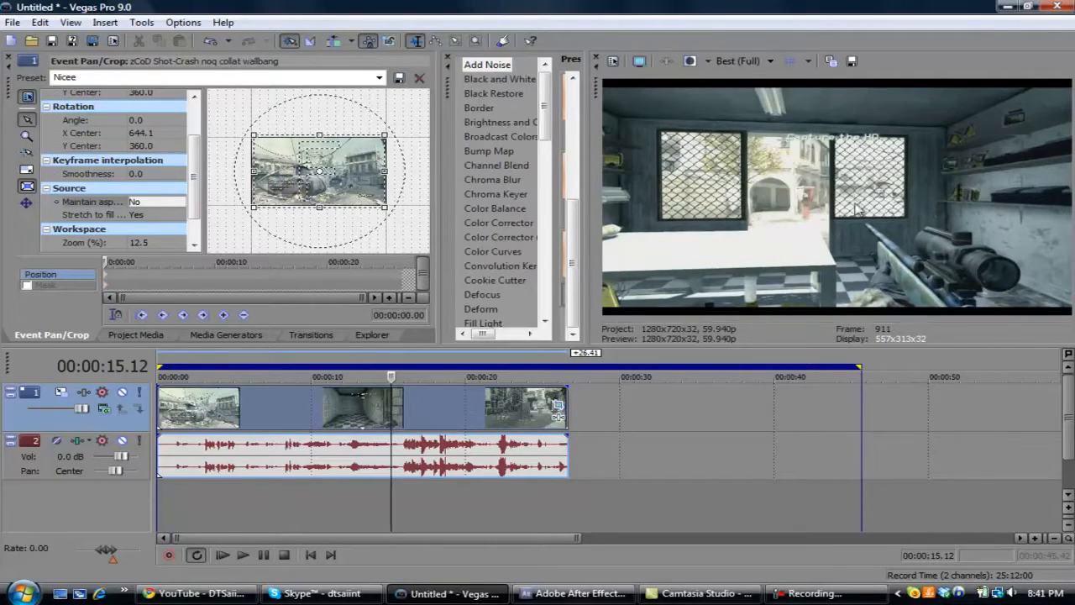
Apply the saved pan/crop preset wide1 to the clip, shorten the crop frame slightly for thinner black bars, and close the pan/crop settings.
{"action": "left_click", "coordinate": [379, 77]}
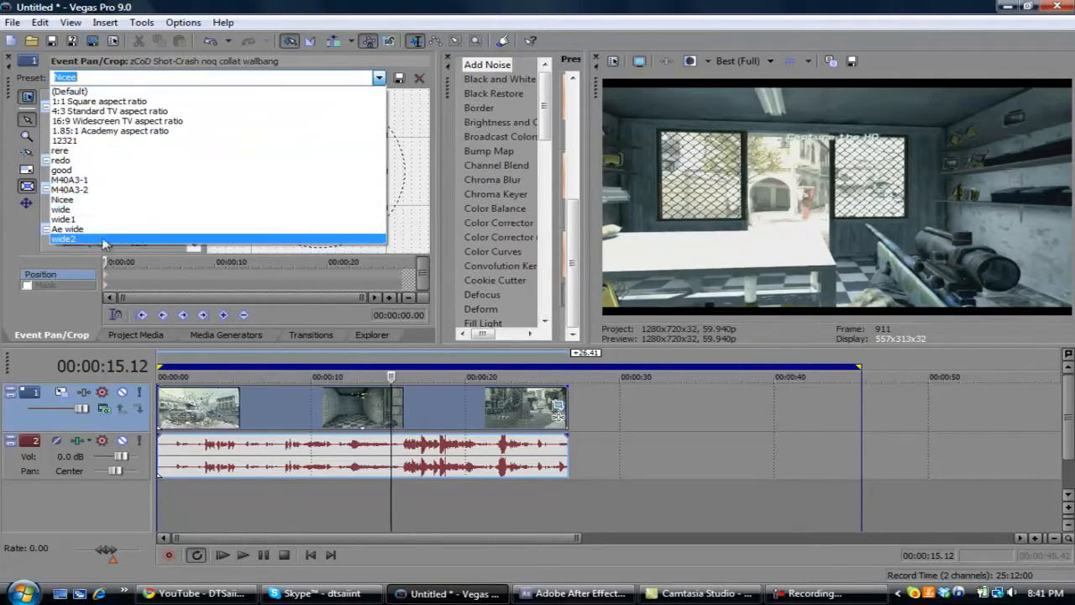
{"action": "left_click", "coordinate": [94, 219]}
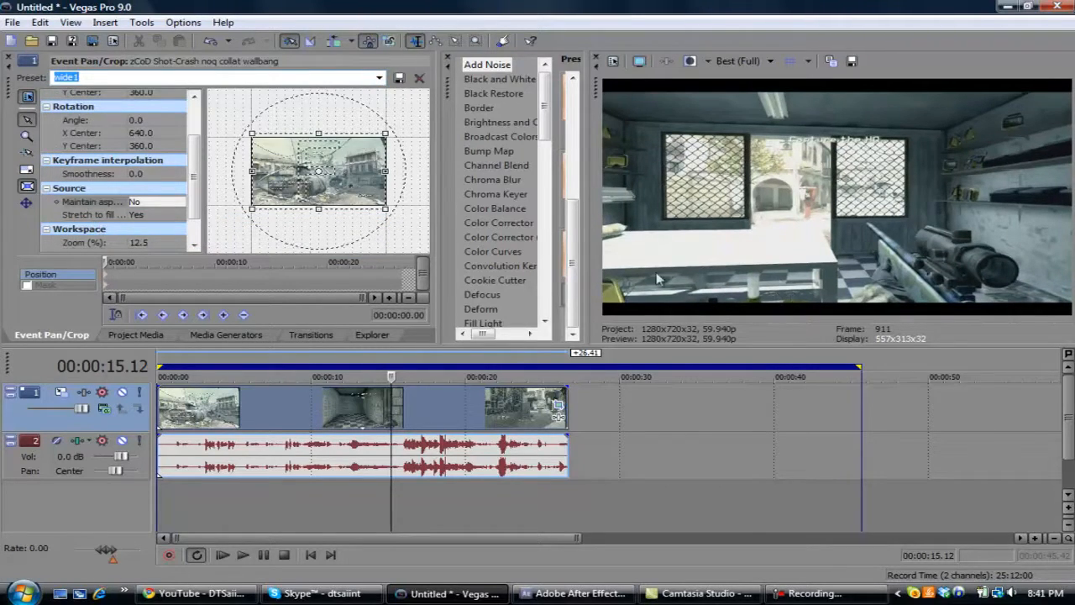
{"action": "left_click_drag", "start_coordinate": [324, 207], "coordinate": [323, 210]}
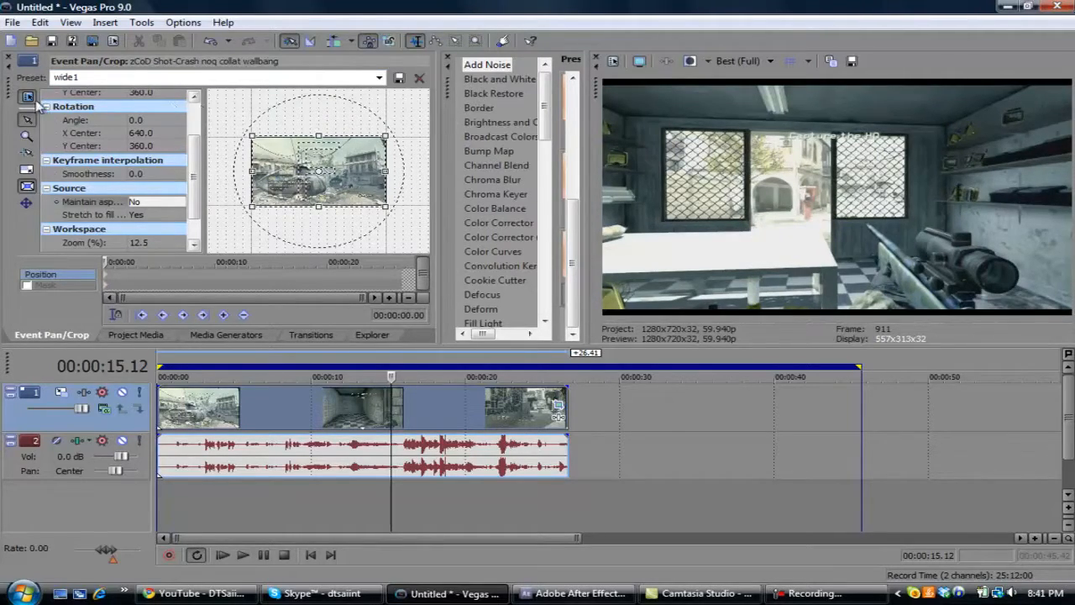
{"action": "left_click", "coordinate": [8, 57]}
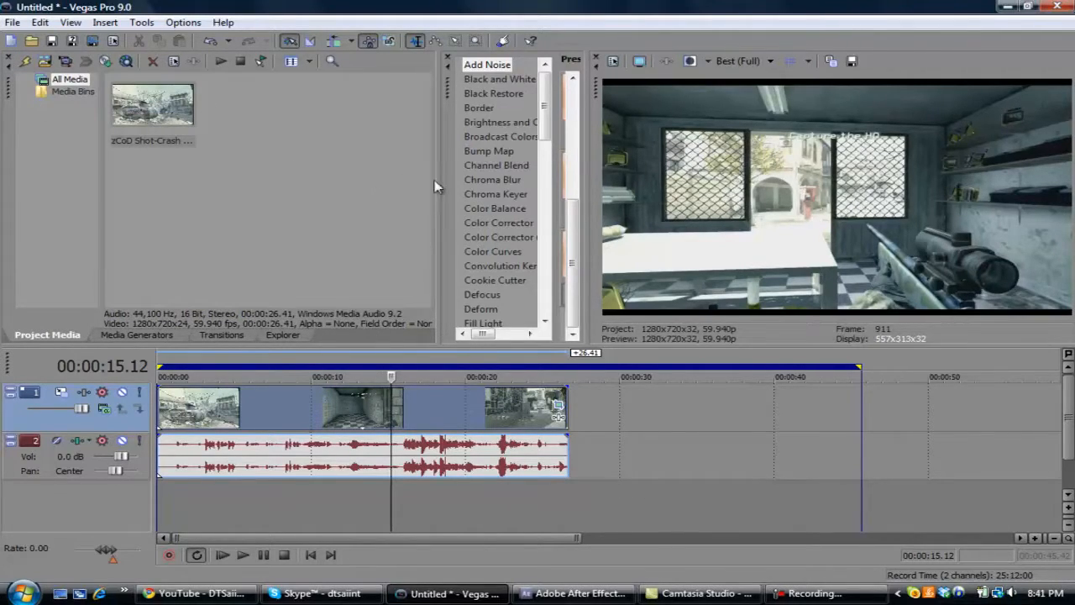
Add the Color Corrector effect with the Studio RGB to Computer RGB preset to the video clip and close its settings.
{"action": "left_click_drag", "start_coordinate": [436, 183], "coordinate": [191, 168]}
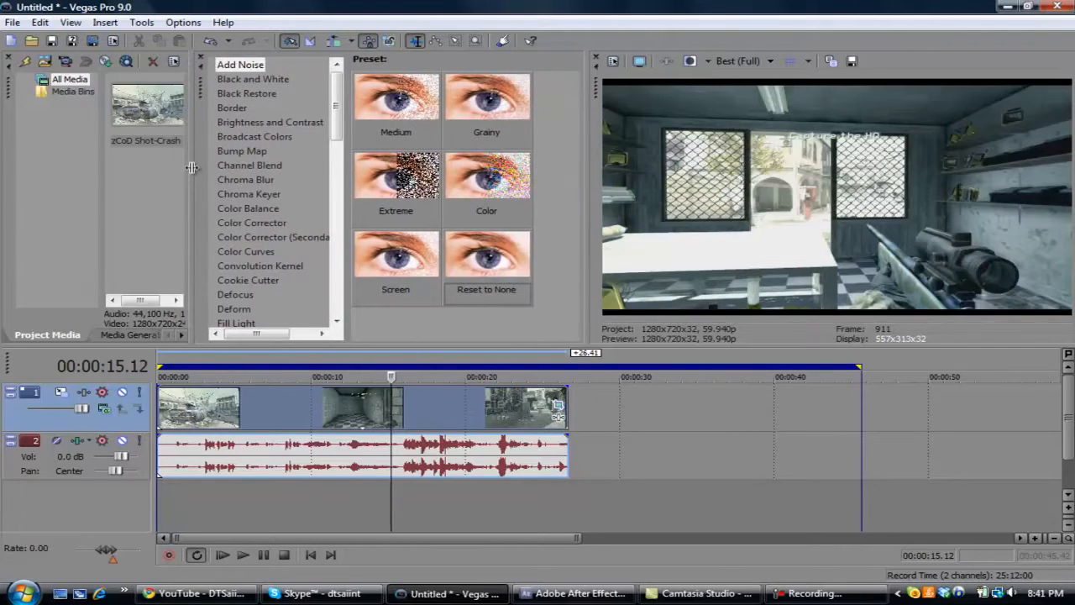
{"action": "left_click", "coordinate": [296, 124]}
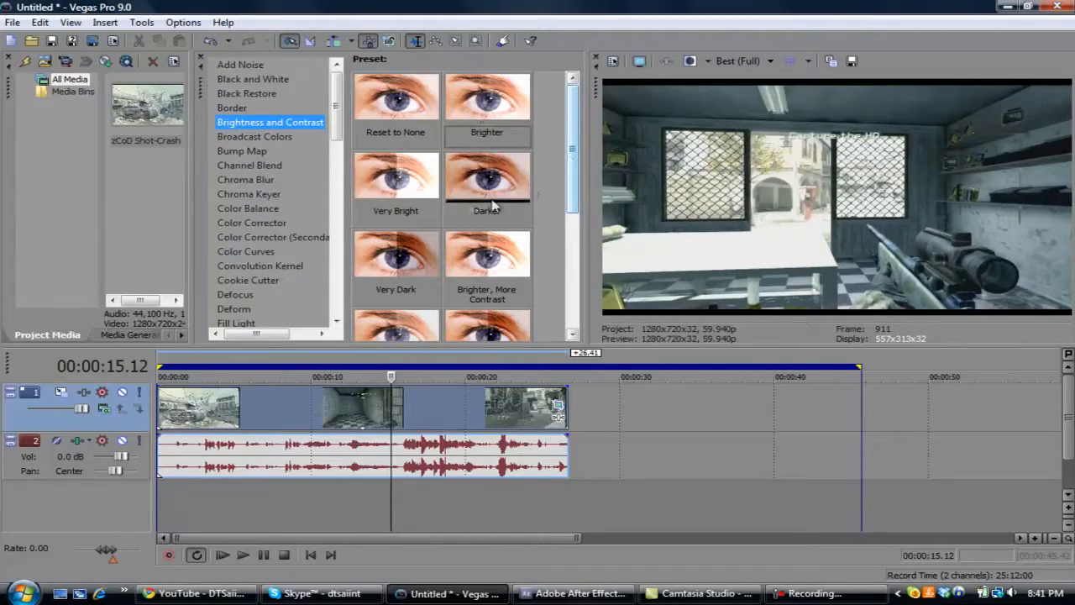
{"action": "left_click_drag", "start_coordinate": [571, 174], "coordinate": [526, 284]}
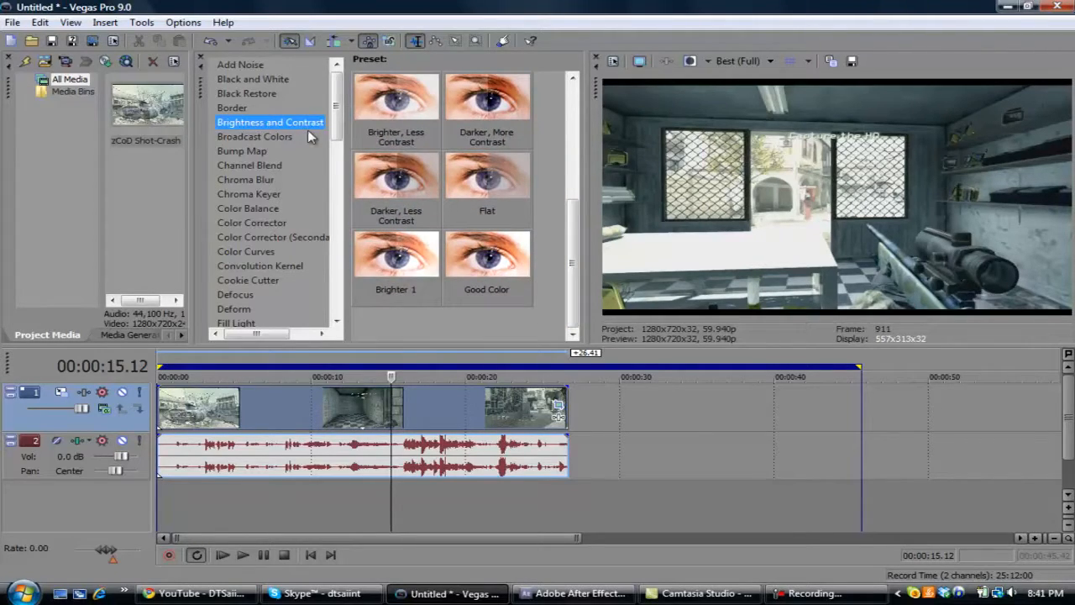
{"action": "left_click", "coordinate": [256, 224]}
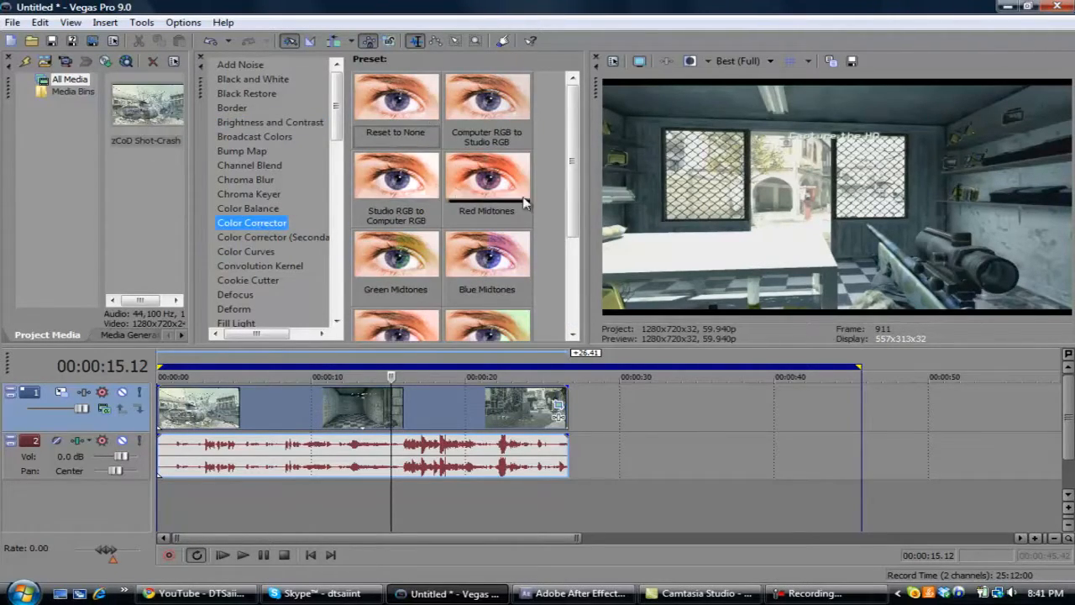
{"action": "left_click_drag", "start_coordinate": [399, 190], "coordinate": [303, 398]}
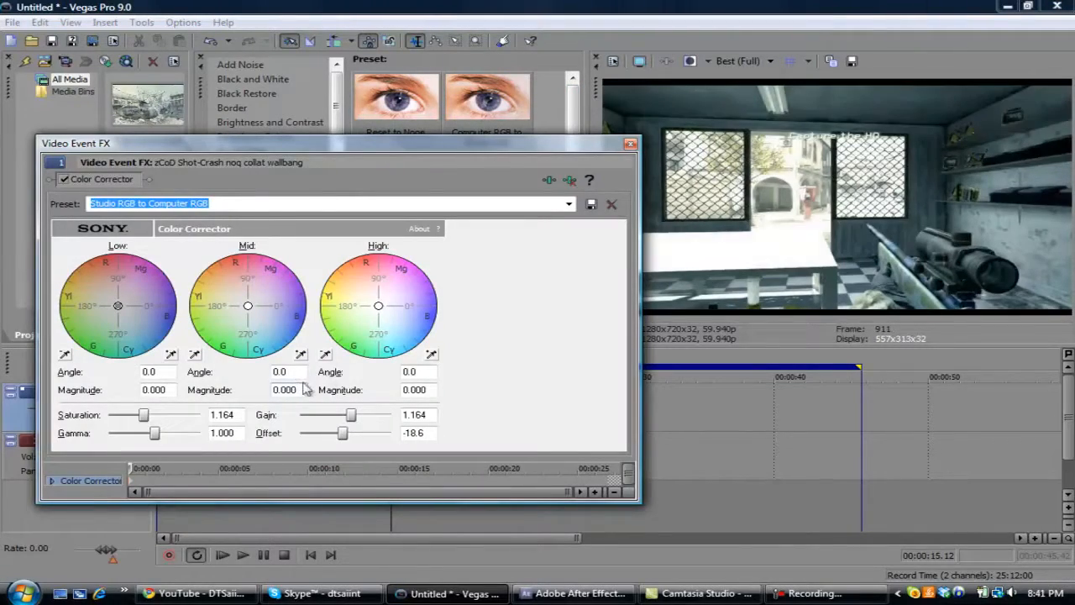
{"action": "left_click", "coordinate": [629, 145]}
Add the Saturation Adjust effect with the Good Color preset to the video clip and close its settings.
{"action": "left_click_drag", "start_coordinate": [340, 107], "coordinate": [304, 251]}
{"action": "left_click", "coordinate": [276, 225]}
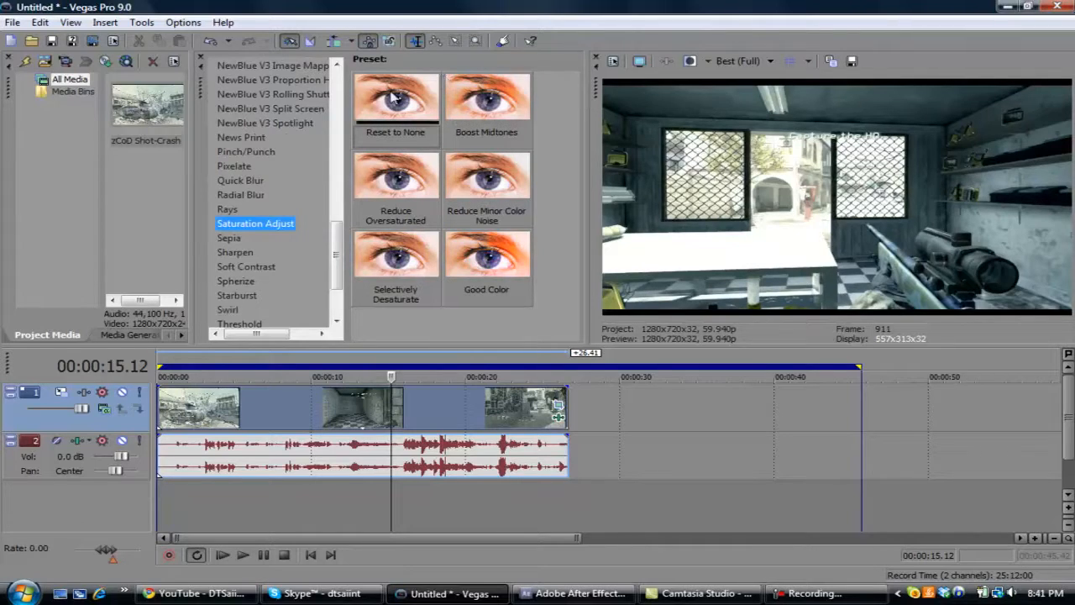
{"action": "left_click_drag", "start_coordinate": [475, 256], "coordinate": [350, 407]}
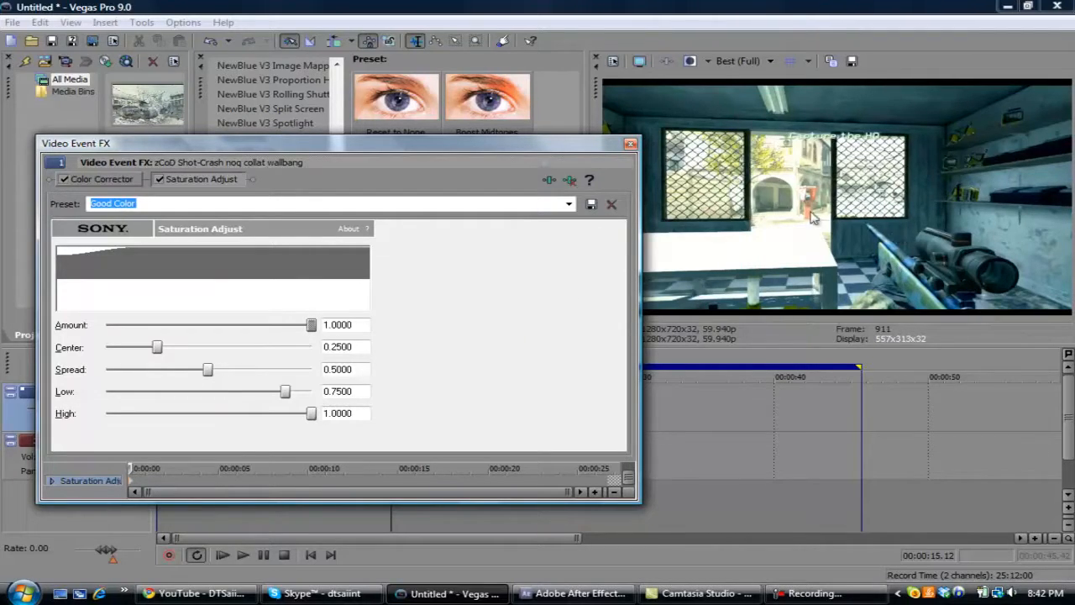
{"action": "left_click", "coordinate": [630, 147]}
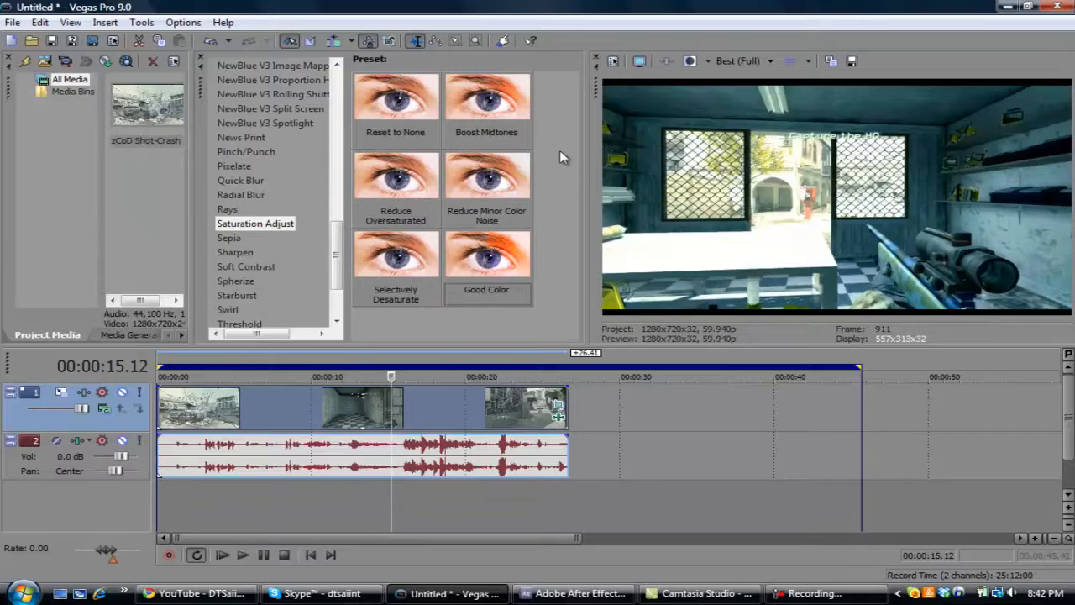
Add the Sharpen effect with the Reset to None preset to the video clip and close its settings.
{"action": "left_click", "coordinate": [228, 256]}
{"action": "left_click_drag", "start_coordinate": [378, 135], "coordinate": [333, 417]}
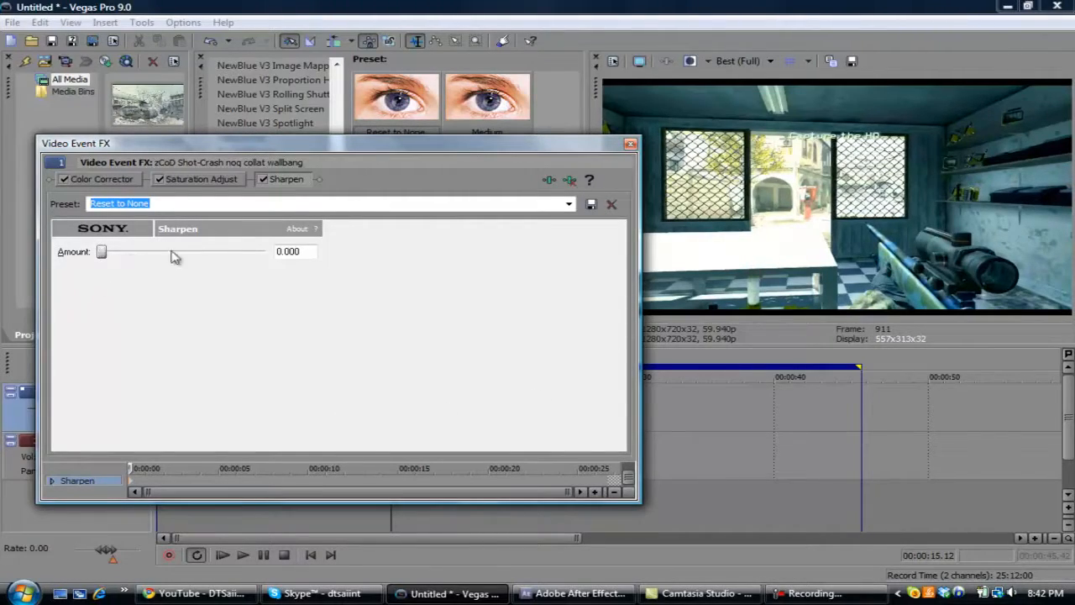
{"action": "left_click", "coordinate": [630, 145]}
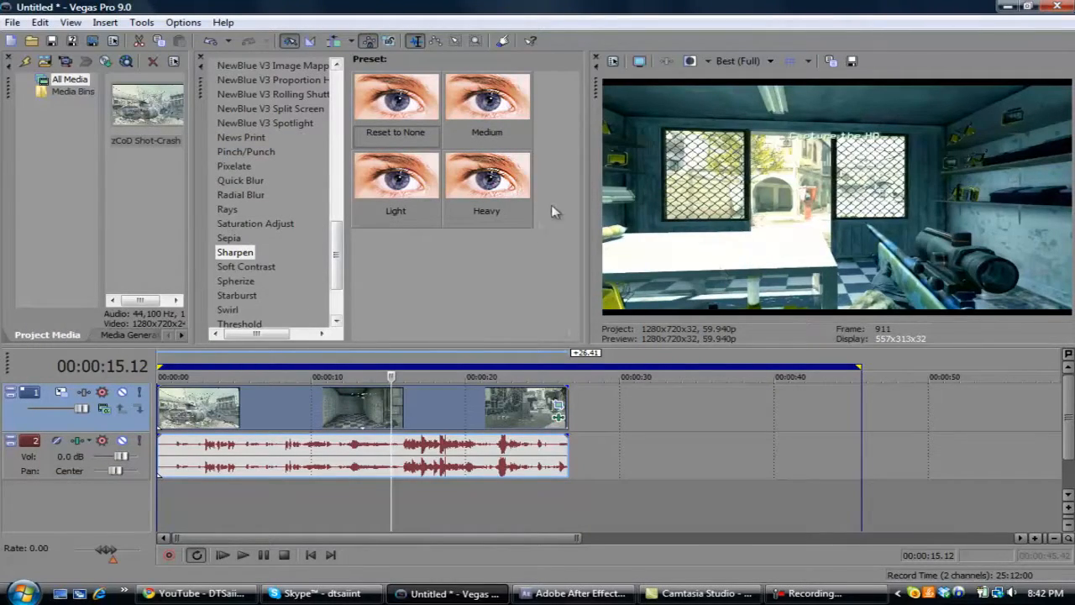
Try the Soft Contrast effect with the Soft Moderate Contrast preset on the video clip, and undo adding it.
{"action": "left_click", "coordinate": [245, 266]}
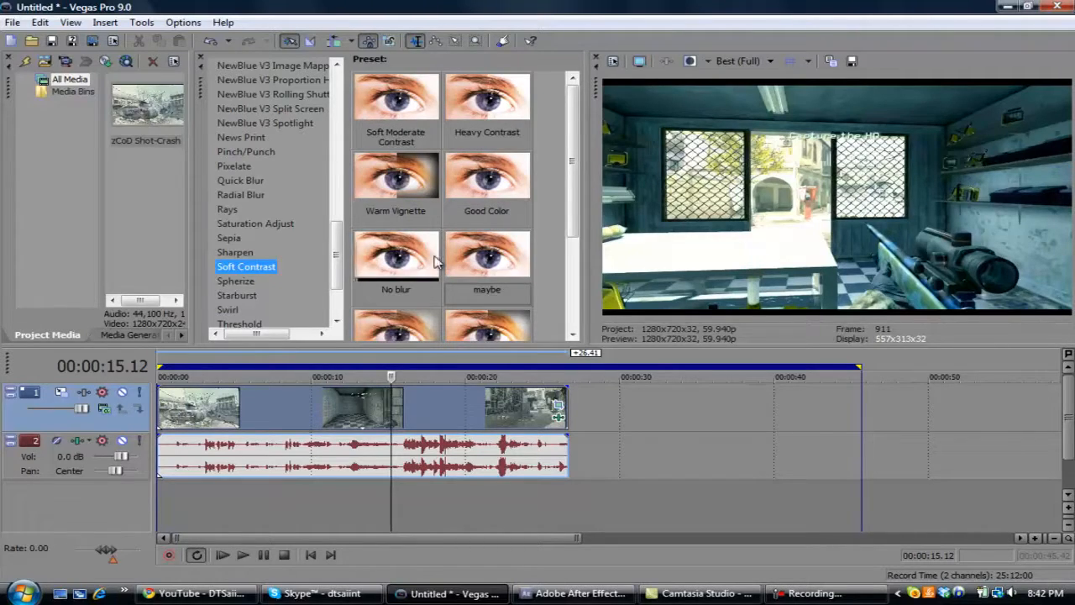
{"action": "left_click_drag", "start_coordinate": [406, 99], "coordinate": [325, 408]}
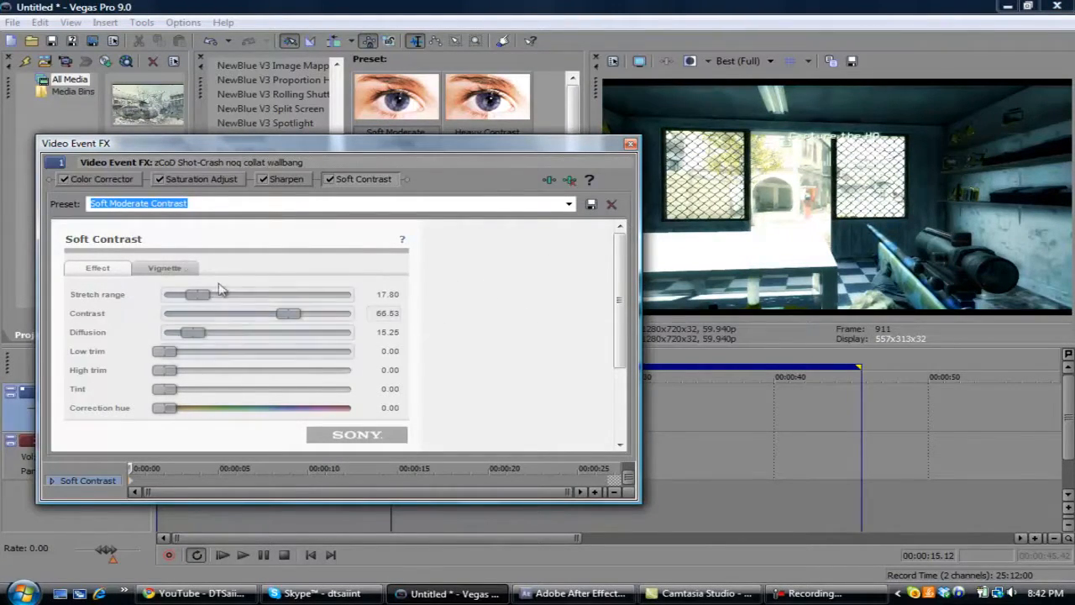
{"action": "left_click", "coordinate": [38, 22]}
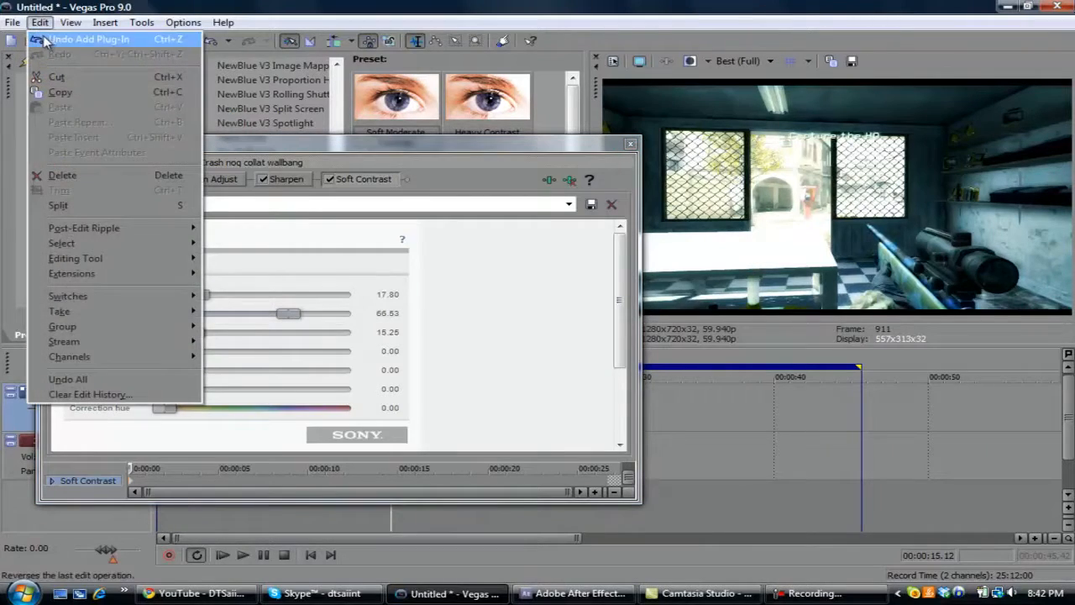
{"action": "left_click", "coordinate": [50, 36]}
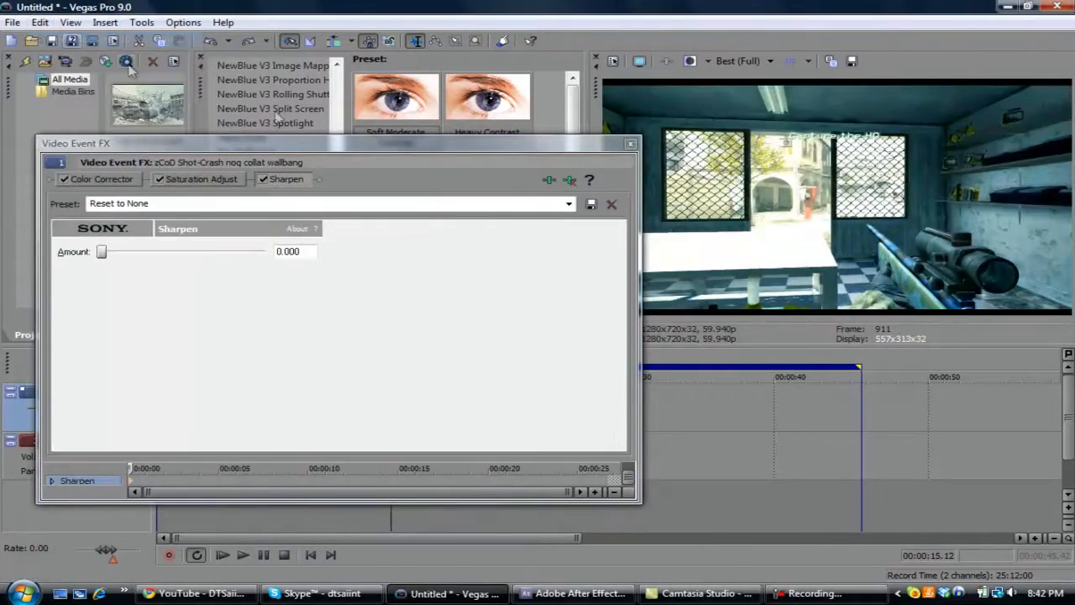
{"action": "left_click", "coordinate": [630, 145]}
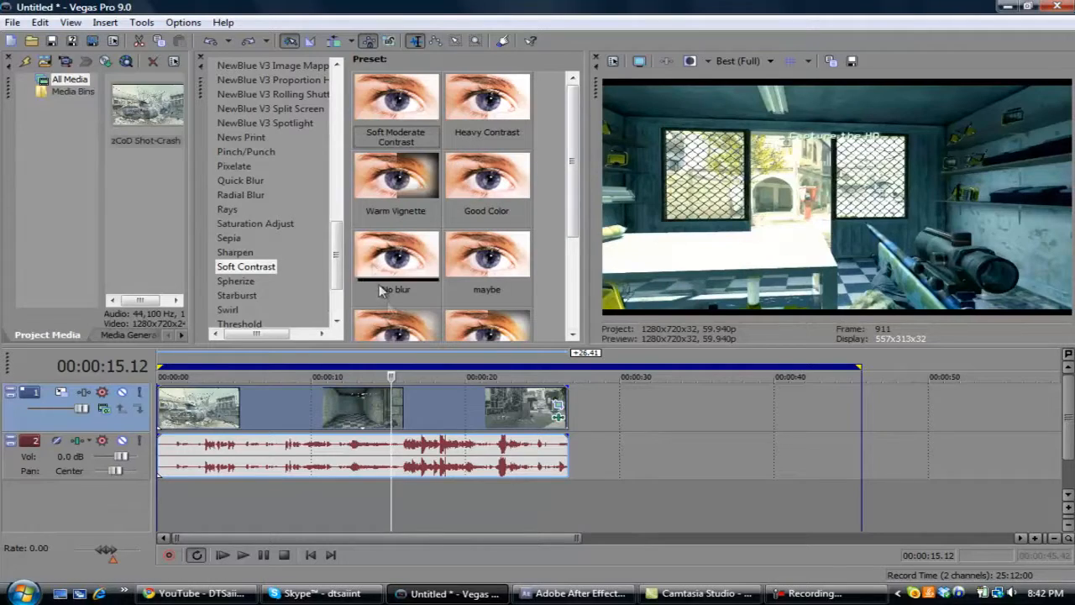
Set the video preview quality to Preview (Auto) and play a short stretch of the clip from 00:00:15.12, pausing at 00:00:16.21.
{"action": "left_click_drag", "start_coordinate": [336, 272], "coordinate": [336, 238]}
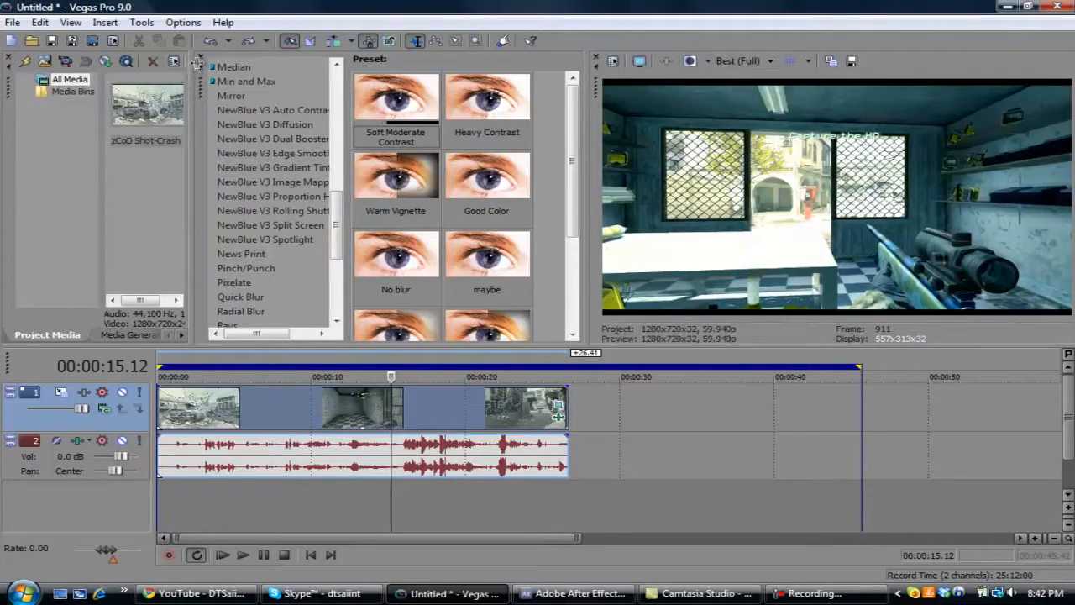
{"action": "left_click_drag", "start_coordinate": [189, 97], "coordinate": [289, 96]}
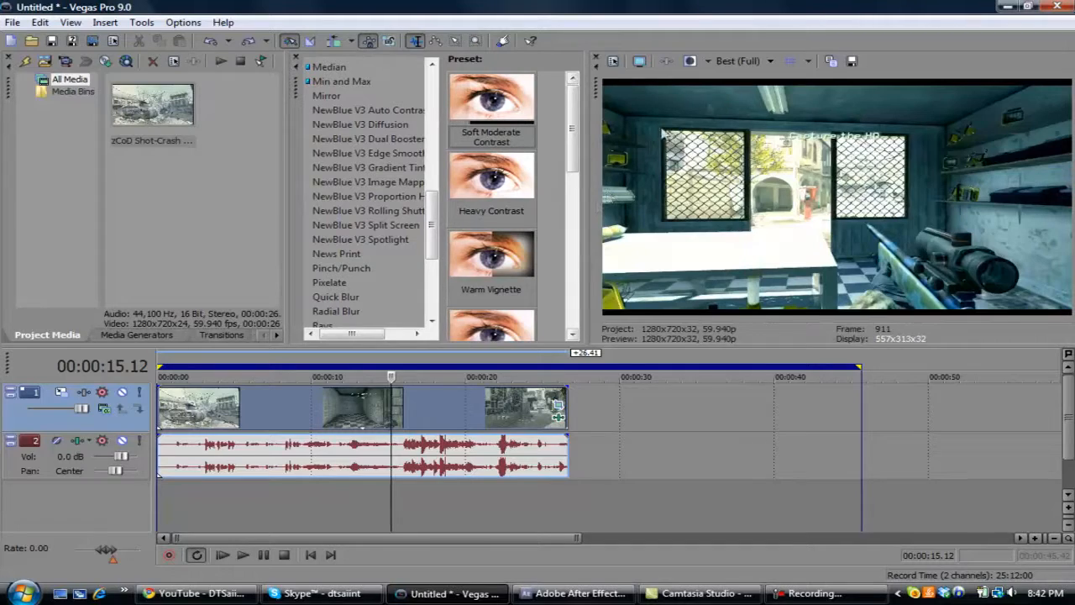
{"action": "left_click", "coordinate": [772, 63]}
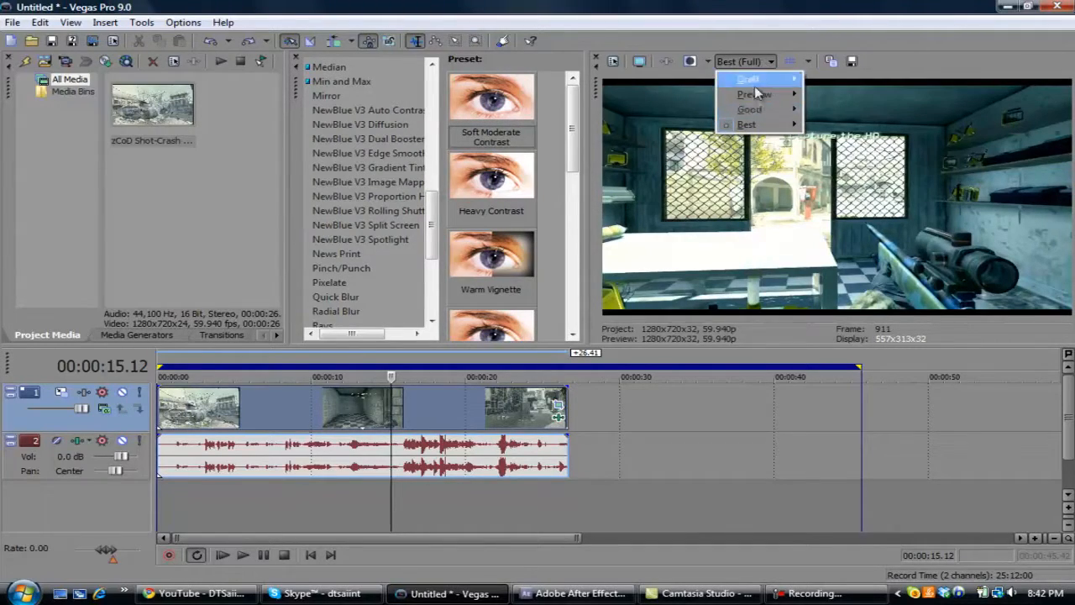
{"action": "mouse_move", "coordinate": [762, 97]}
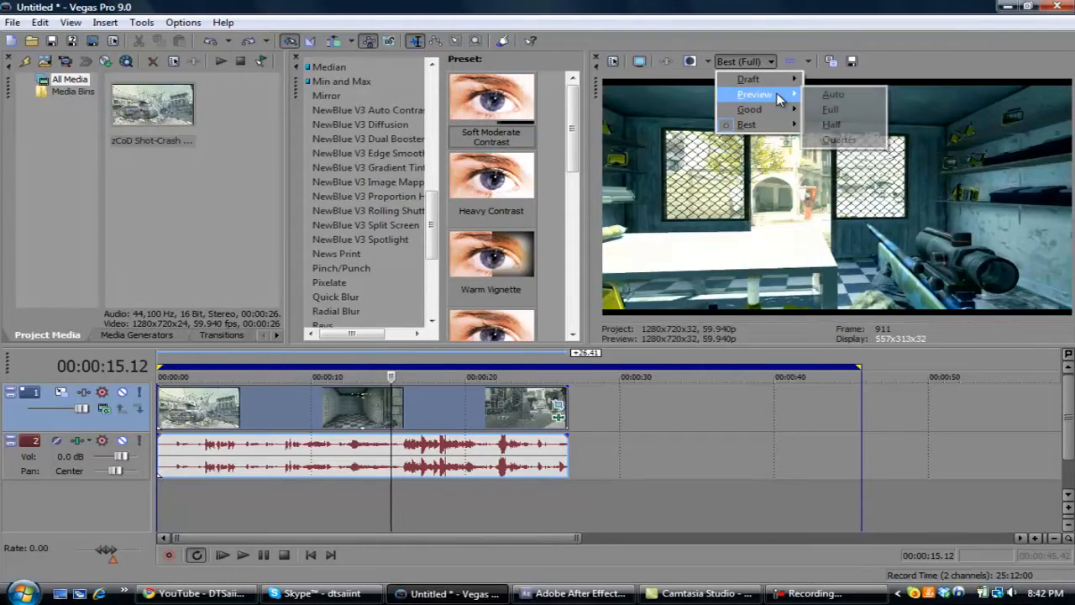
{"action": "left_click", "coordinate": [836, 95]}
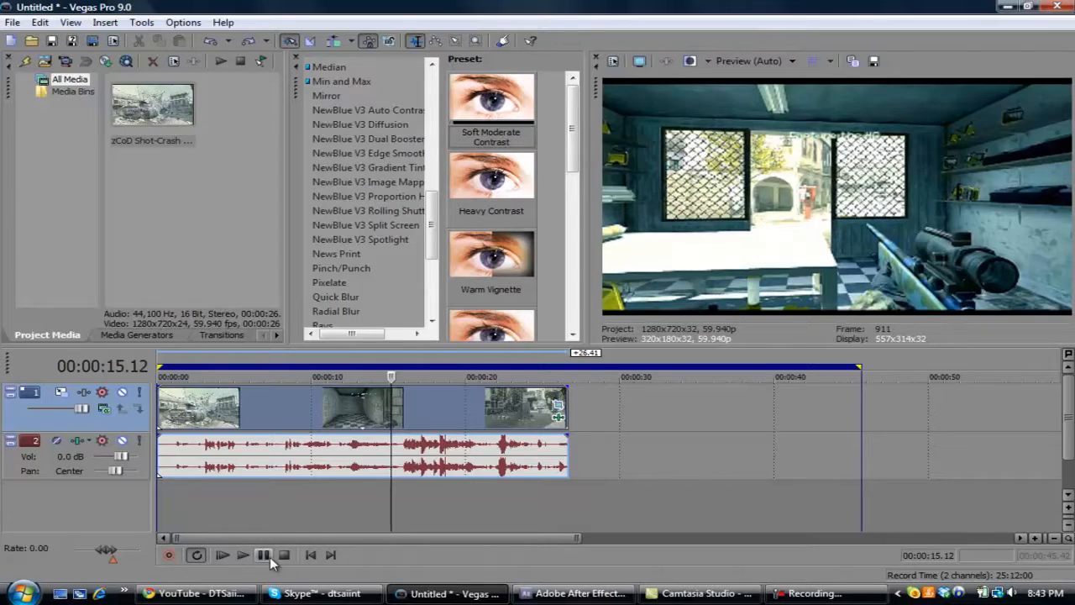
{"action": "left_click", "coordinate": [242, 555]}
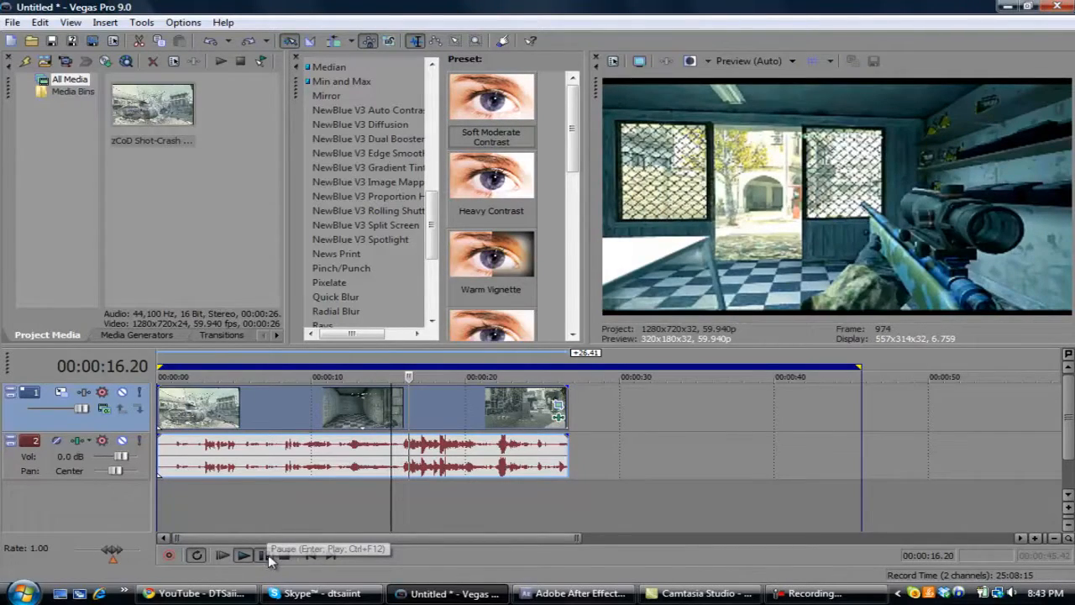
{"action": "left_click", "coordinate": [277, 551]}
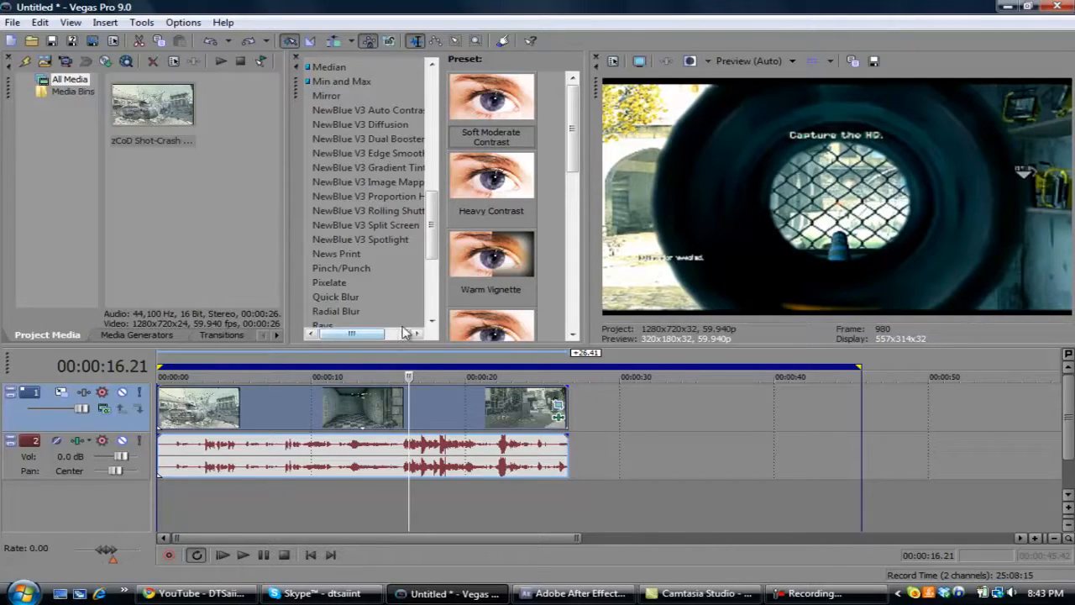
Set the video preview quality to Best (Full) and view the frame at 00:00:16.21 in full screen.
{"action": "left_click", "coordinate": [772, 60]}
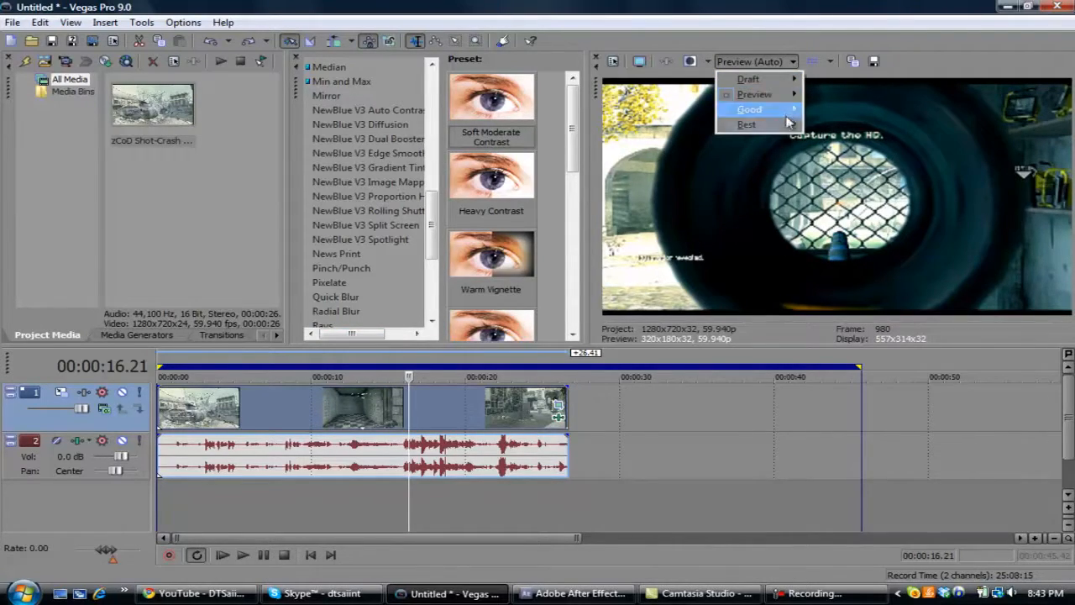
{"action": "mouse_move", "coordinate": [756, 124]}
{"action": "left_click", "coordinate": [827, 140]}
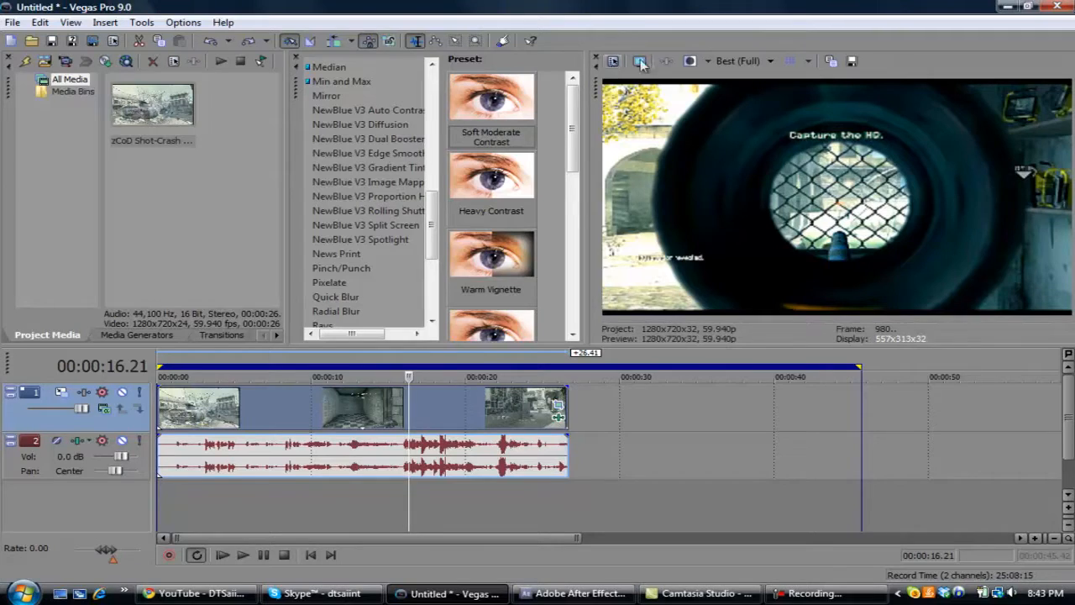
{"action": "left_click", "coordinate": [640, 62]}
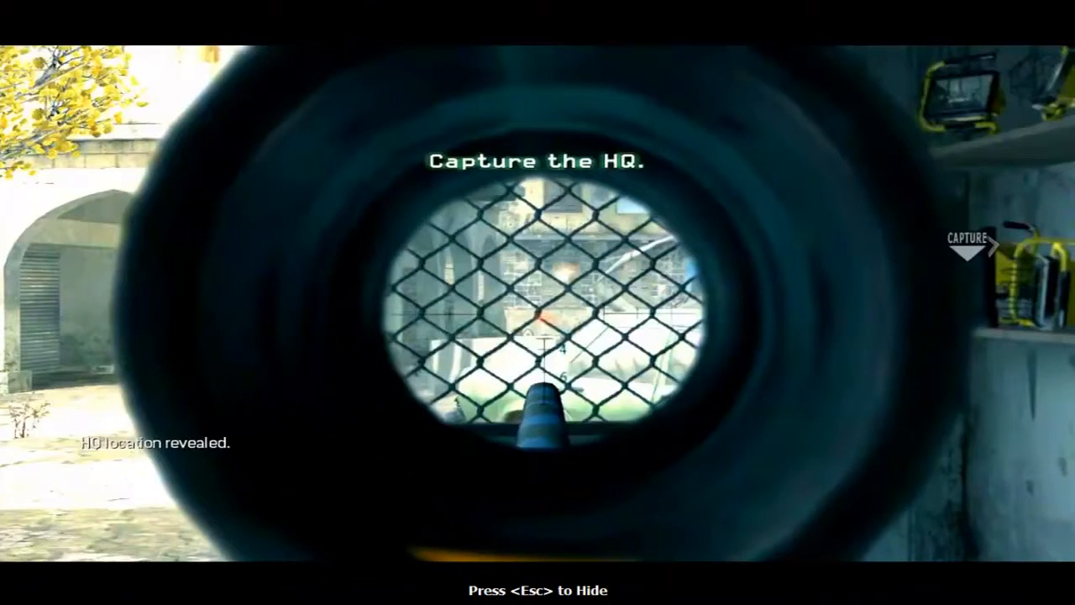
{"action": "key", "text": "Escape"}
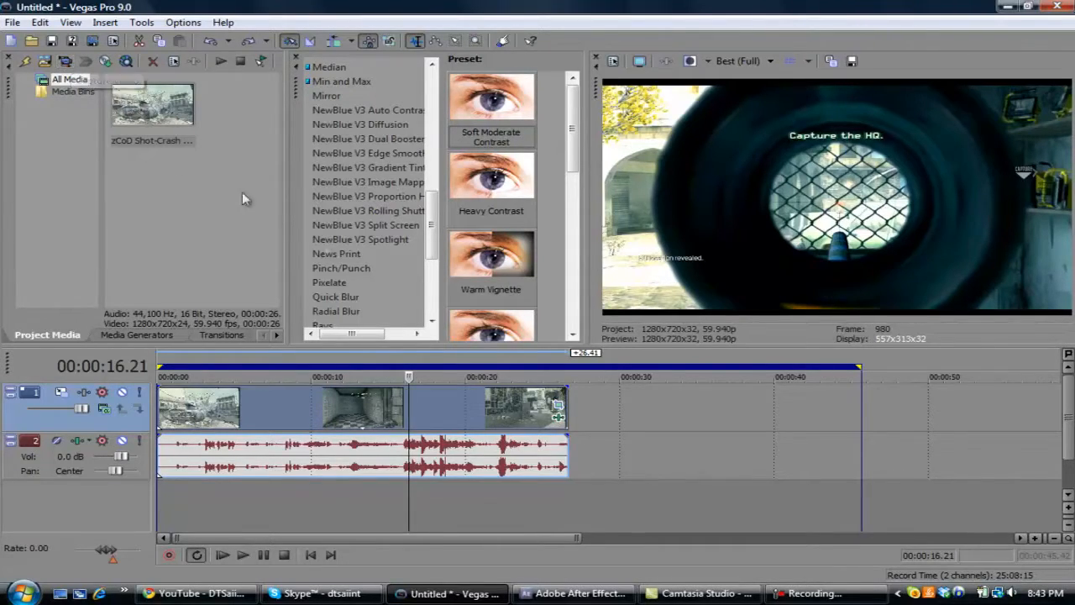
Widen the Project Media area slightly beside the video effects list.
{"action": "left_click_drag", "start_coordinate": [289, 296], "coordinate": [388, 277]}
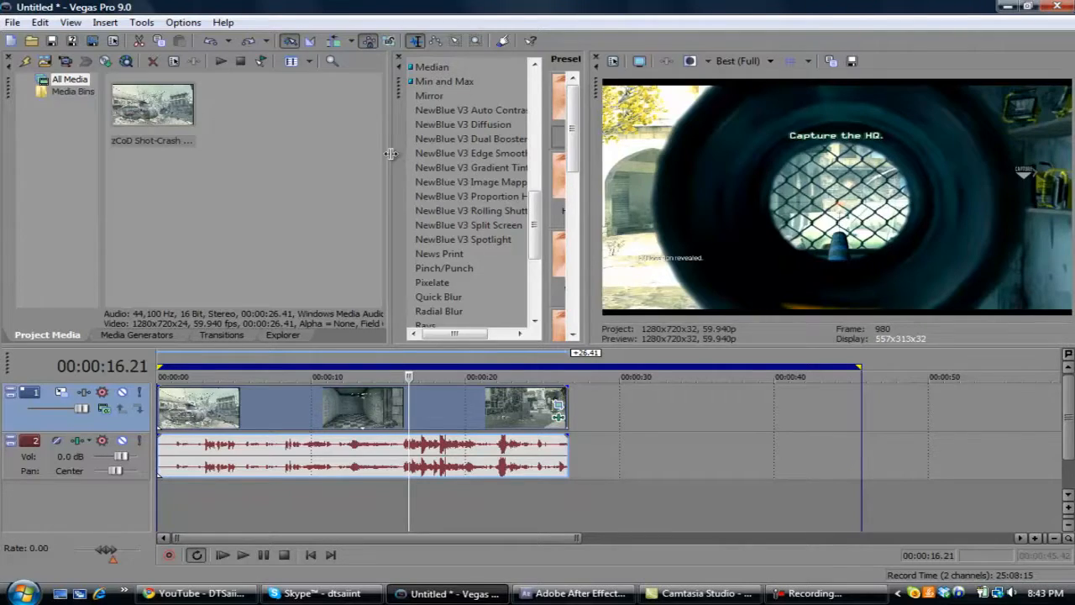
{"action": "left_click_drag", "start_coordinate": [390, 154], "coordinate": [306, 154]}
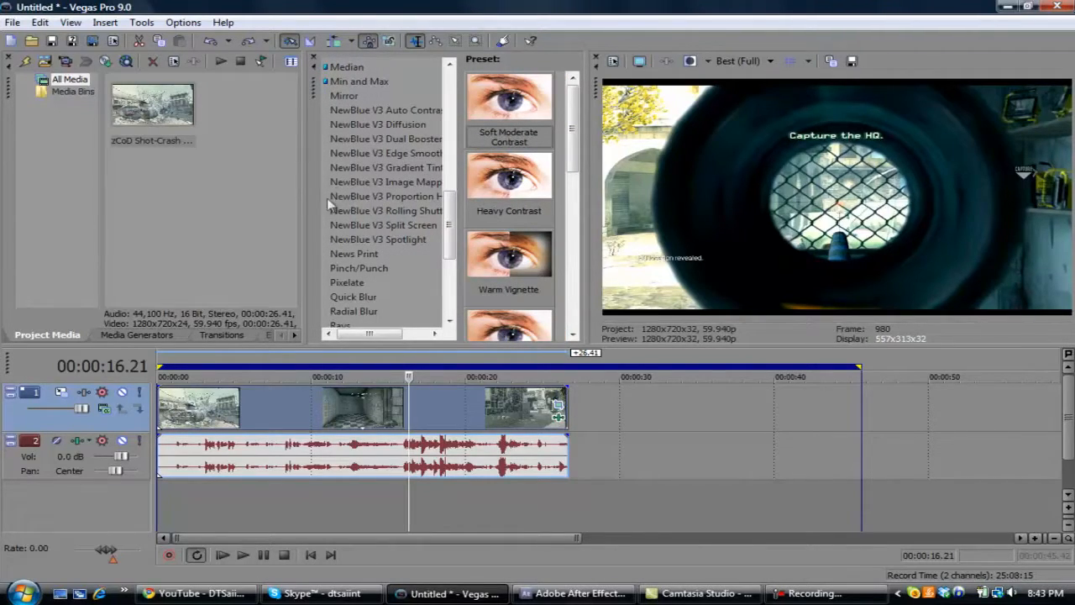
{"action": "mouse_move", "coordinate": [308, 182]}
{"action": "left_mouse_down"}
{"action": "mouse_move", "coordinate": [263, 178]}
{"action": "mouse_move", "coordinate": [299, 178]}
{"action": "left_mouse_up"}
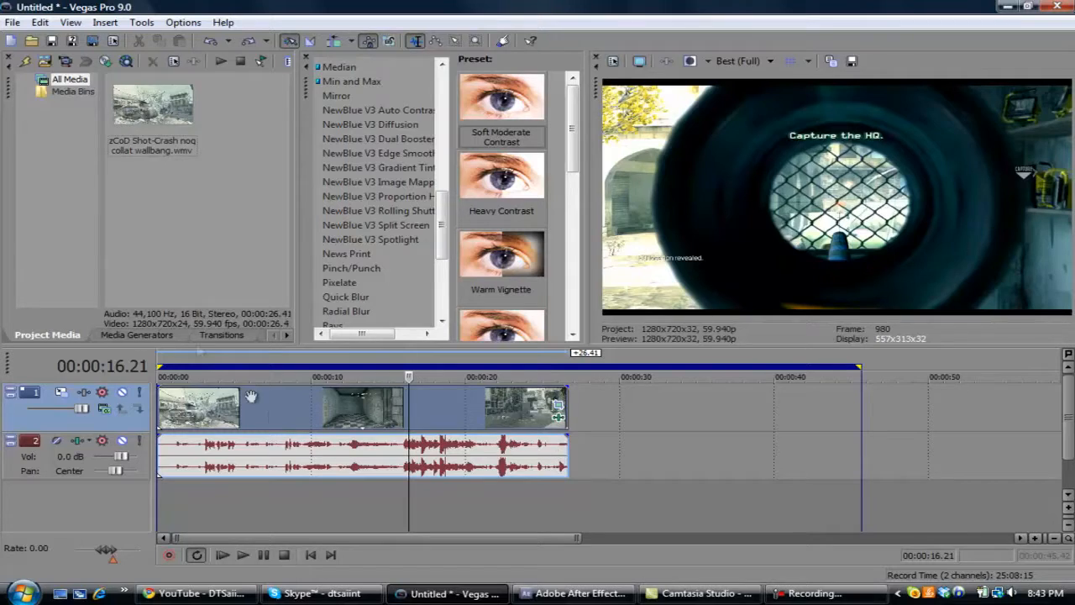
Browse the media generator presets, including Credit Roll, Noise Texture, Solid Color, Text, the legacy plug-ins and Test Pattern.
{"action": "left_click", "coordinate": [135, 335]}
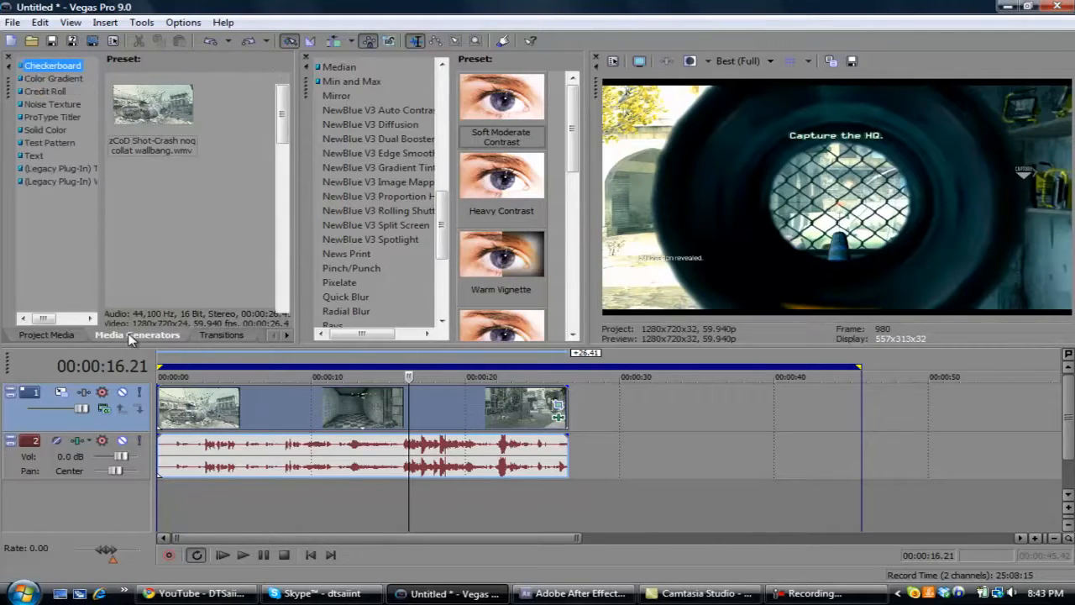
{"action": "left_click", "coordinate": [44, 91]}
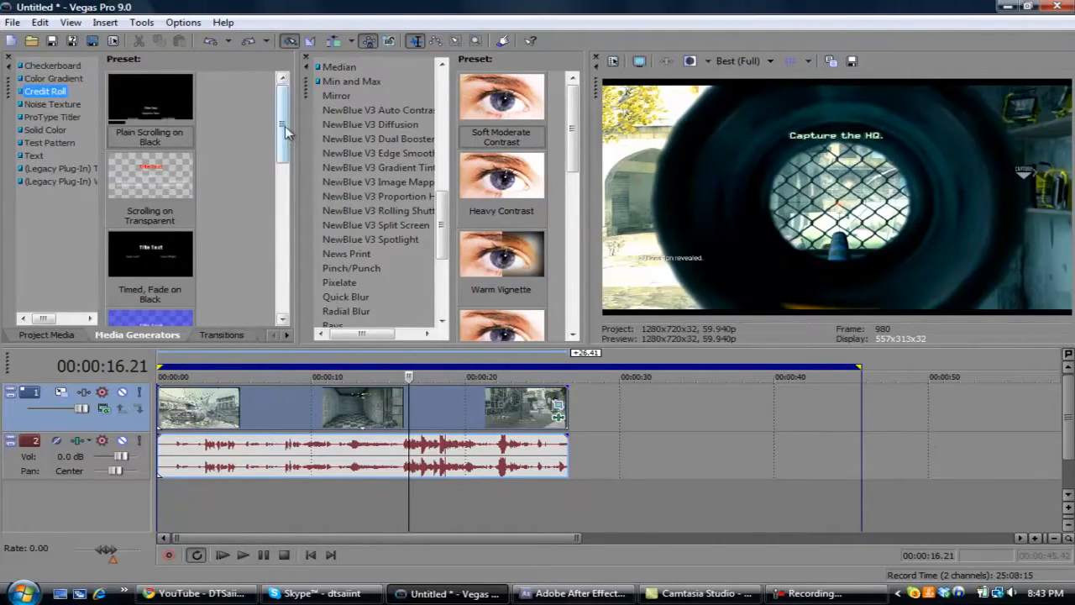
{"action": "left_click_drag", "start_coordinate": [286, 132], "coordinate": [258, 155]}
{"action": "left_click", "coordinate": [39, 105]}
{"action": "left_click", "coordinate": [38, 130]}
{"action": "left_click", "coordinate": [33, 156]}
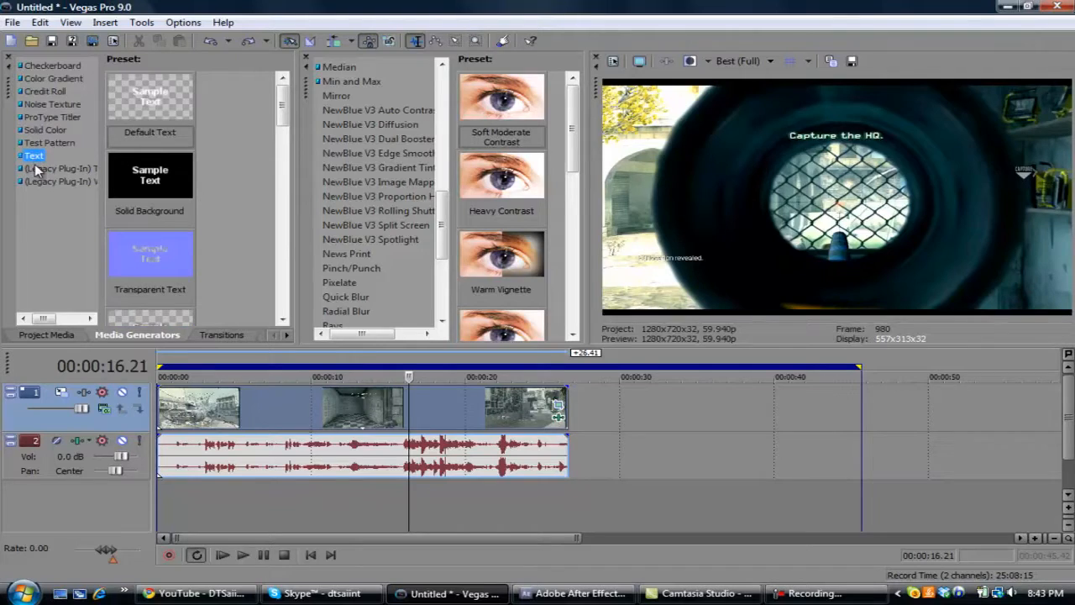
{"action": "left_click", "coordinate": [51, 180]}
{"action": "left_click", "coordinate": [39, 143]}
{"action": "left_click", "coordinate": [42, 132]}
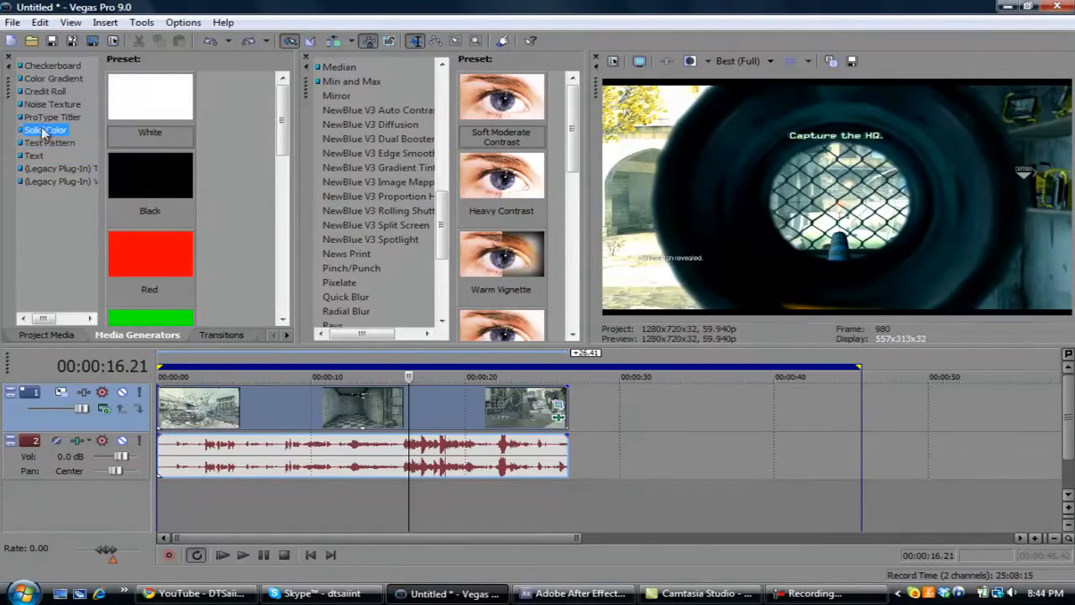
Try adding Default Text media on the video track at 00:00:27.53, view its Placement settings, and undo adding it.
{"action": "left_click", "coordinate": [586, 419]}
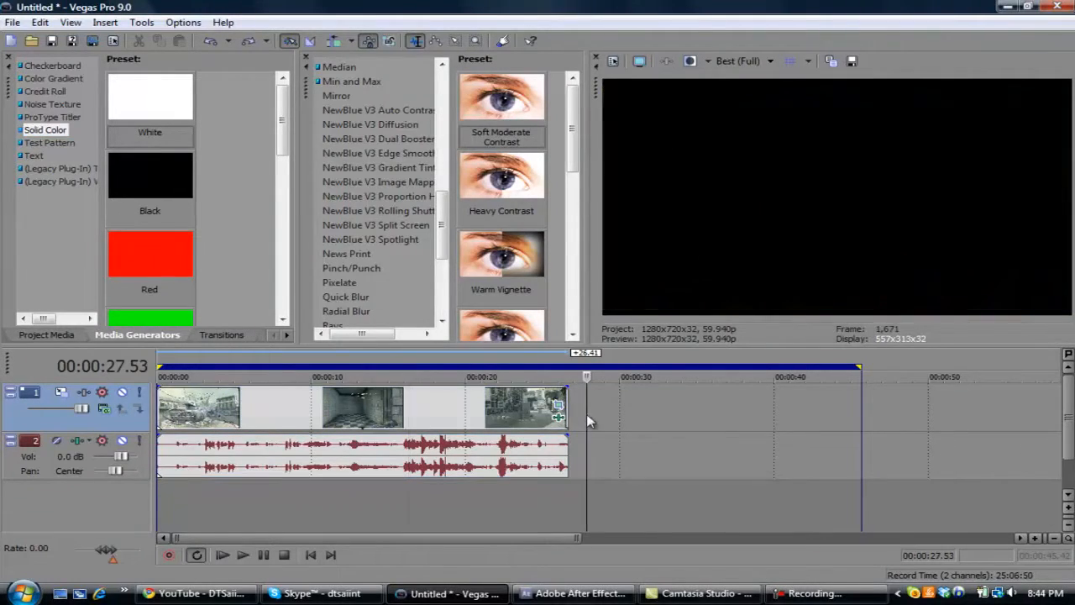
{"action": "right_click", "coordinate": [620, 414]}
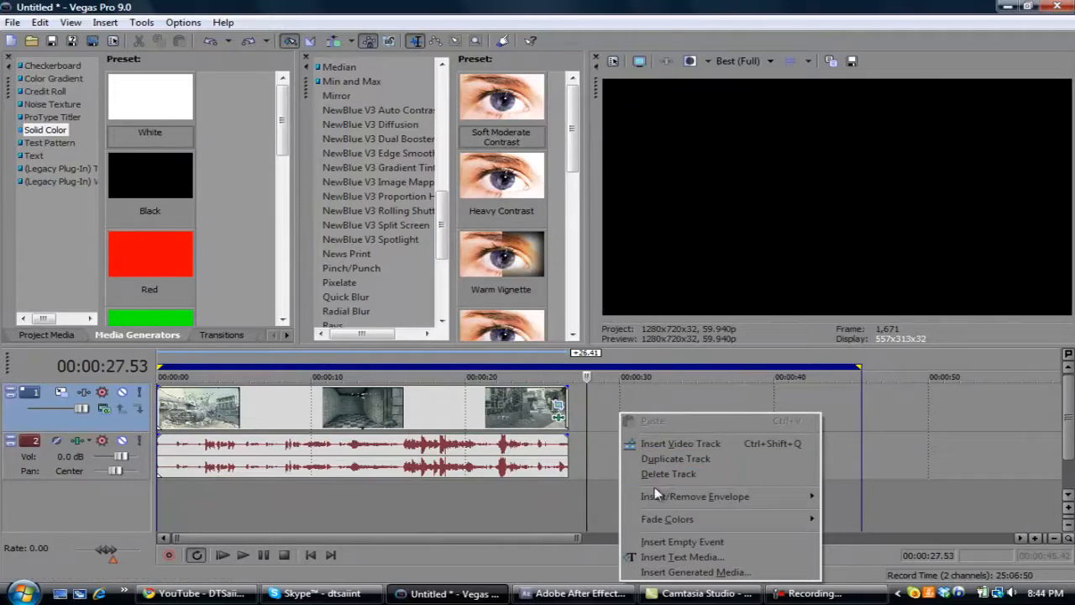
{"action": "left_click", "coordinate": [672, 558]}
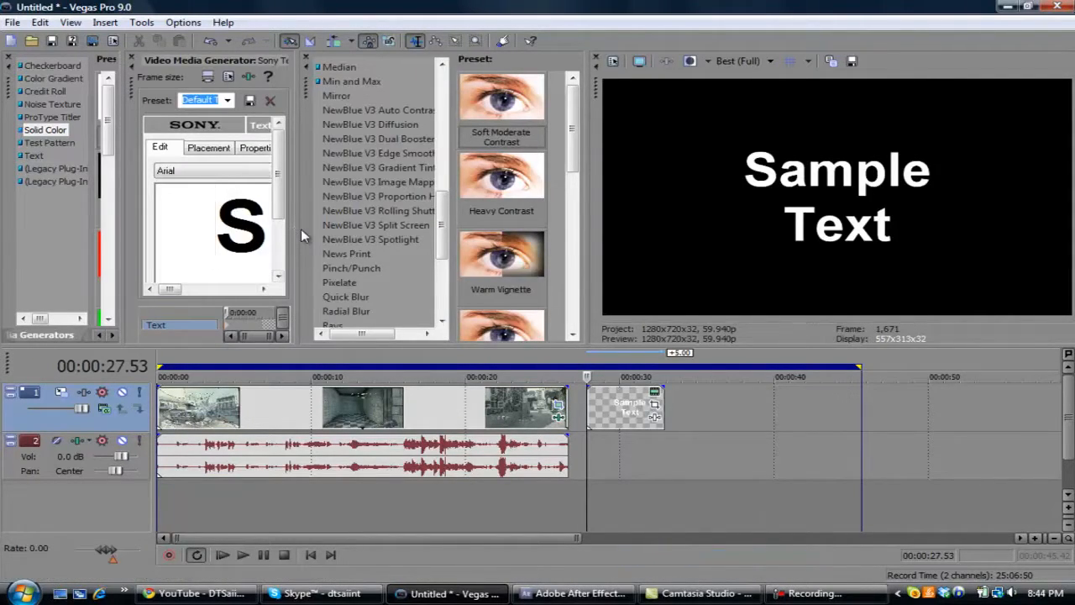
{"action": "left_click_drag", "start_coordinate": [300, 228], "coordinate": [519, 229]}
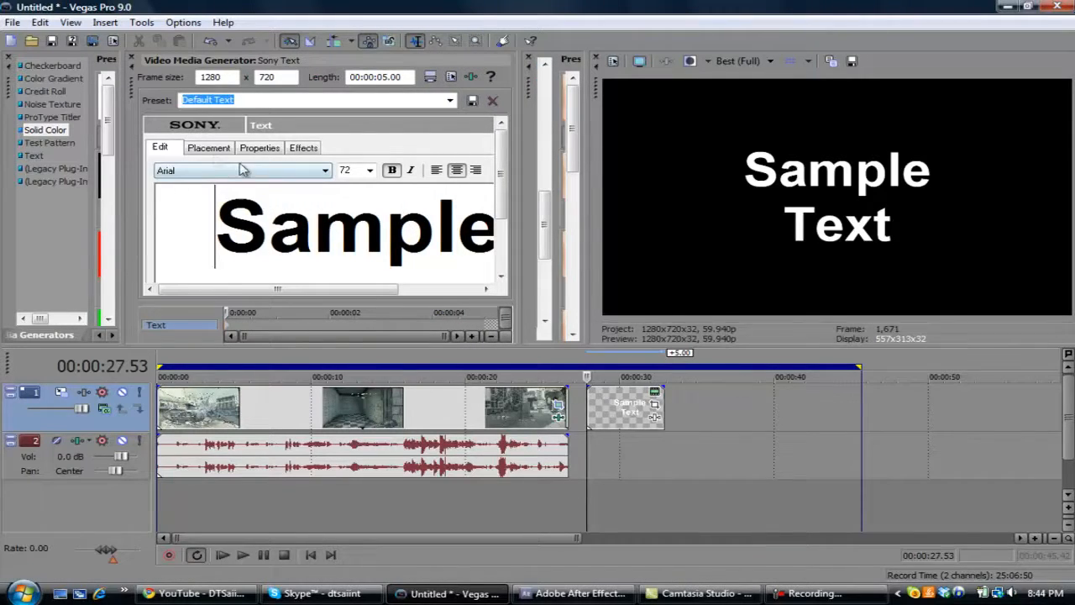
{"action": "left_click", "coordinate": [208, 148]}
{"action": "left_click", "coordinate": [133, 57]}
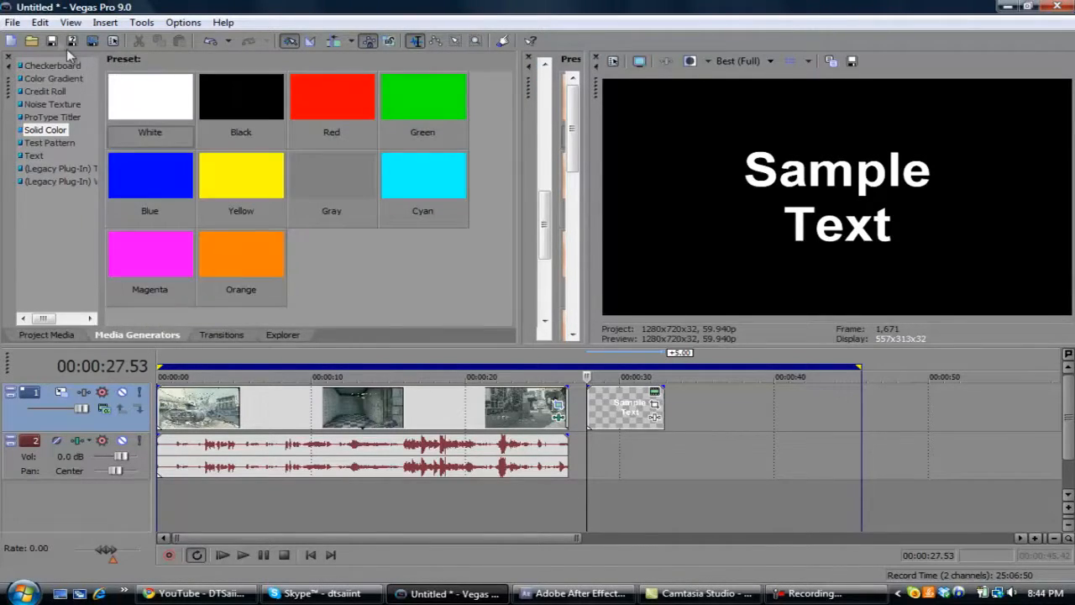
{"action": "left_click", "coordinate": [40, 22]}
{"action": "left_click", "coordinate": [56, 37]}
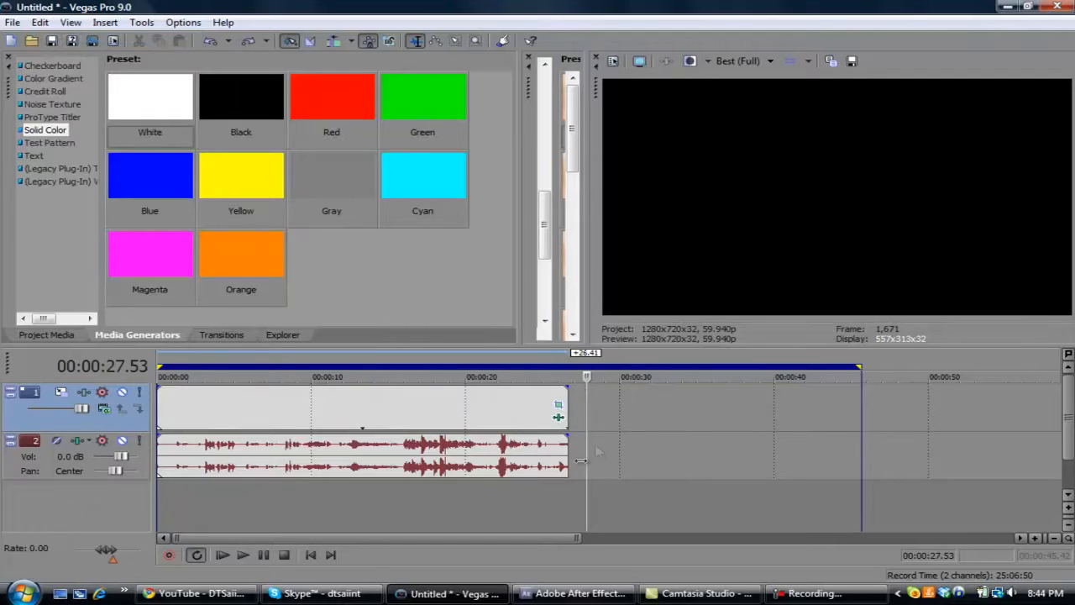
Set the time selection to cover the whole clip, from 00:00:00.00 to 00:00:26.41.
{"action": "right_click", "coordinate": [286, 494]}
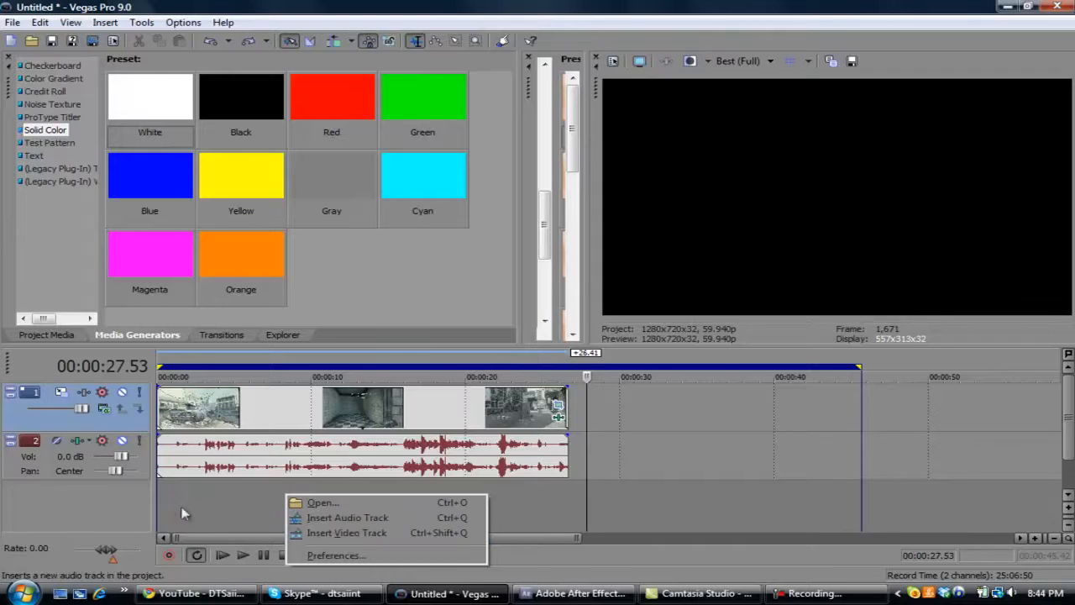
{"action": "left_click", "coordinate": [237, 504]}
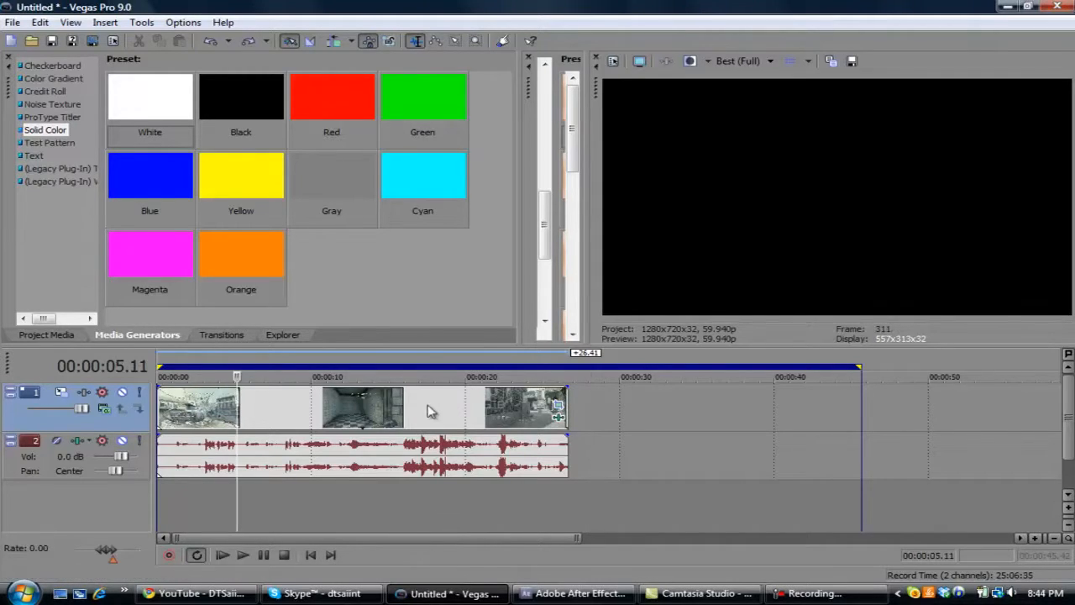
{"action": "key", "text": "ctrl+a"}
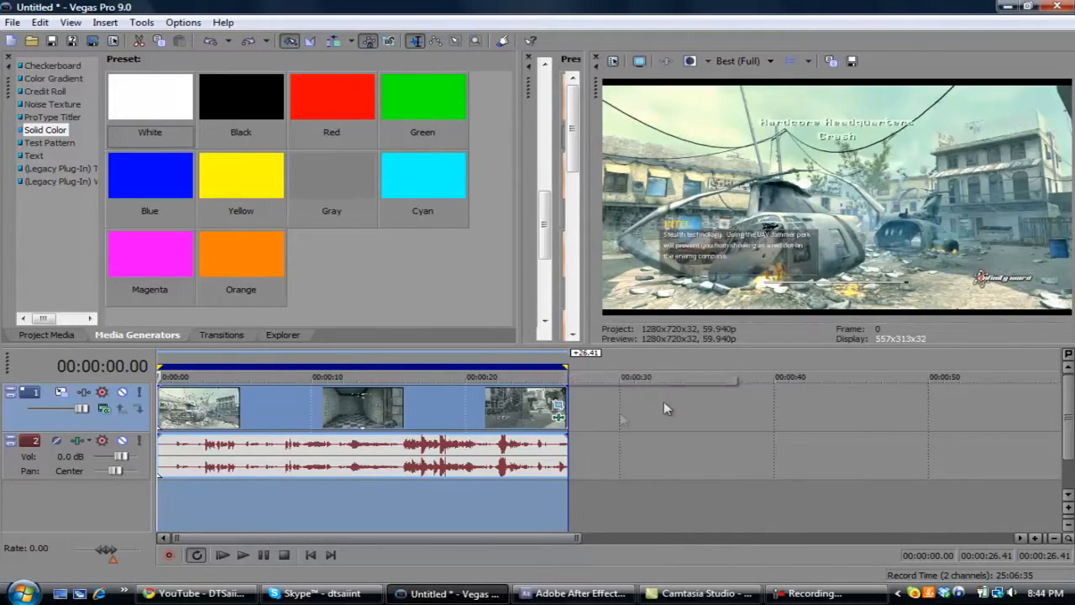
Split the clip at 00:00:17.13 and move its second part to start at about 00:00:31.
{"action": "left_click", "coordinate": [422, 409]}
{"action": "key", "text": "s"}
{"action": "left_click_drag", "start_coordinate": [466, 421], "coordinate": [681, 394]}
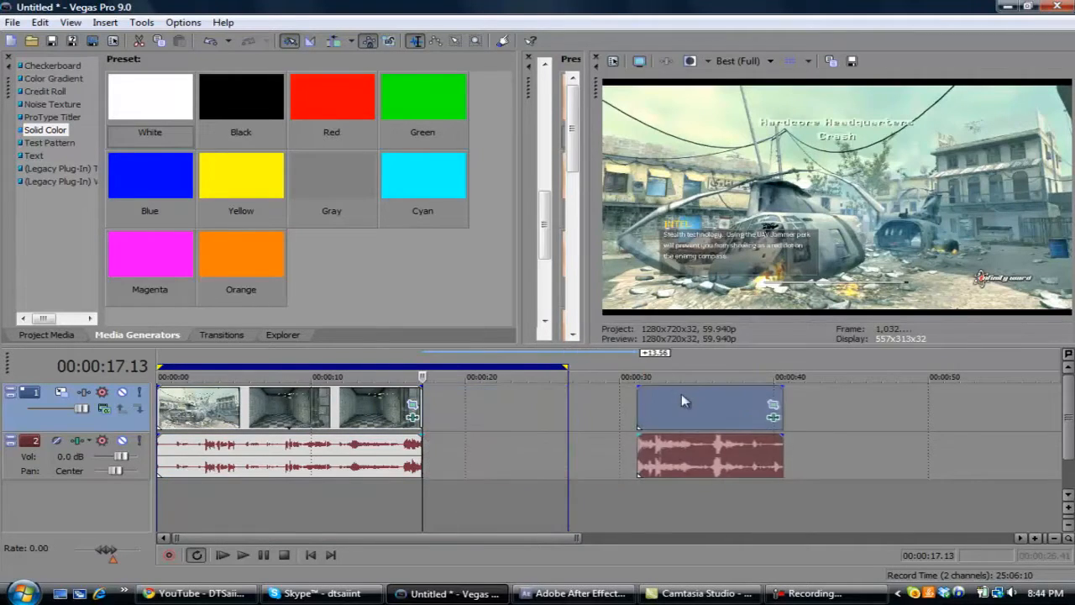
Set the loop region from 00:00:00.00 to 00:00:17.13, examine the Render loop region only option in the Render As settings, and cancel.
{"action": "left_click_drag", "start_coordinate": [451, 424], "coordinate": [138, 410]}
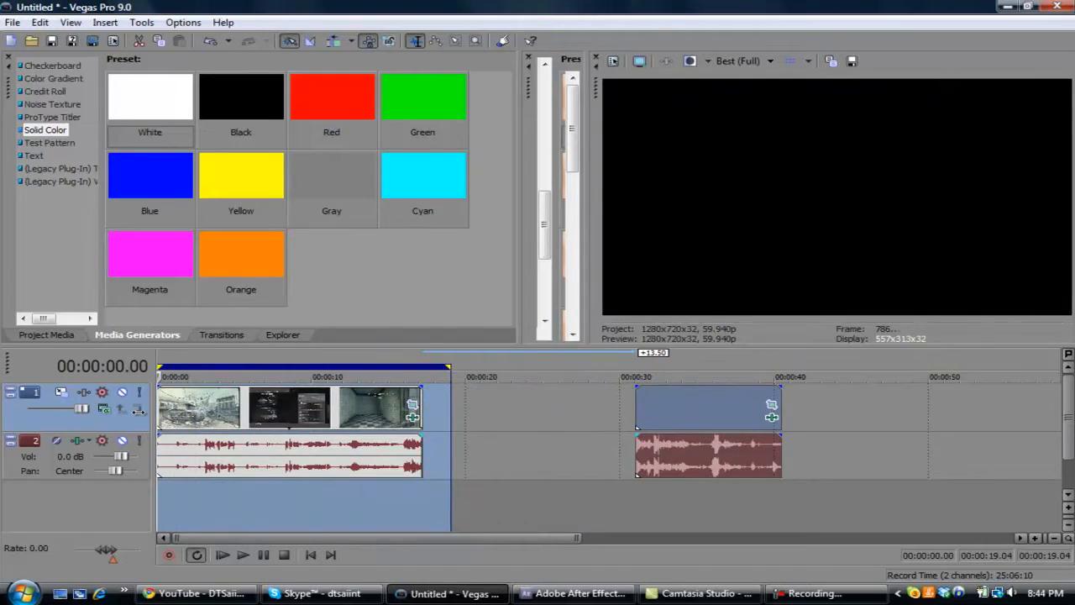
{"action": "left_click_drag", "start_coordinate": [450, 374], "coordinate": [424, 370]}
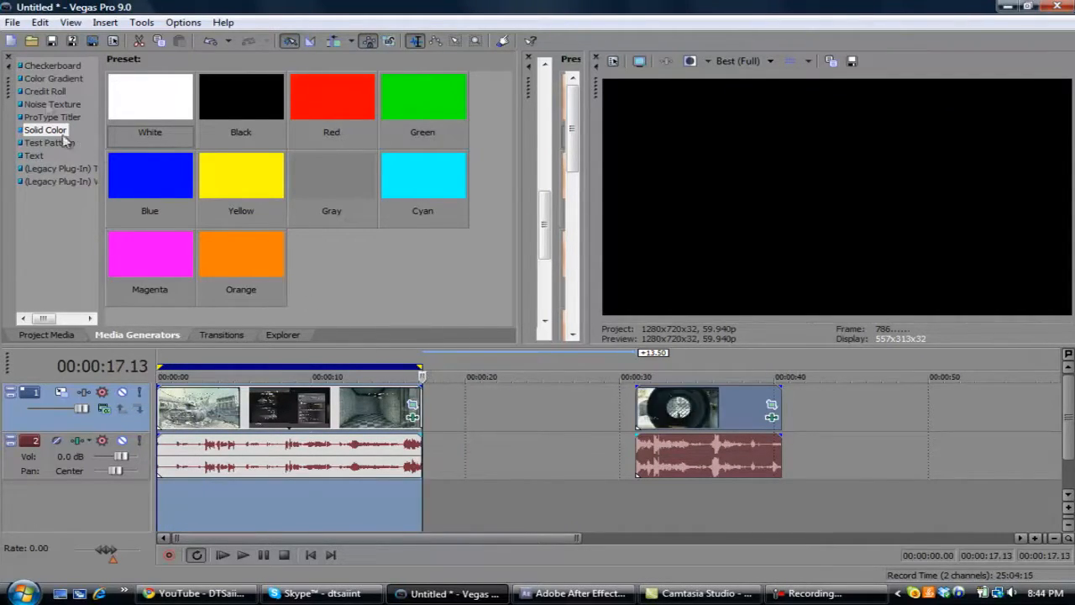
{"action": "left_click", "coordinate": [13, 22]}
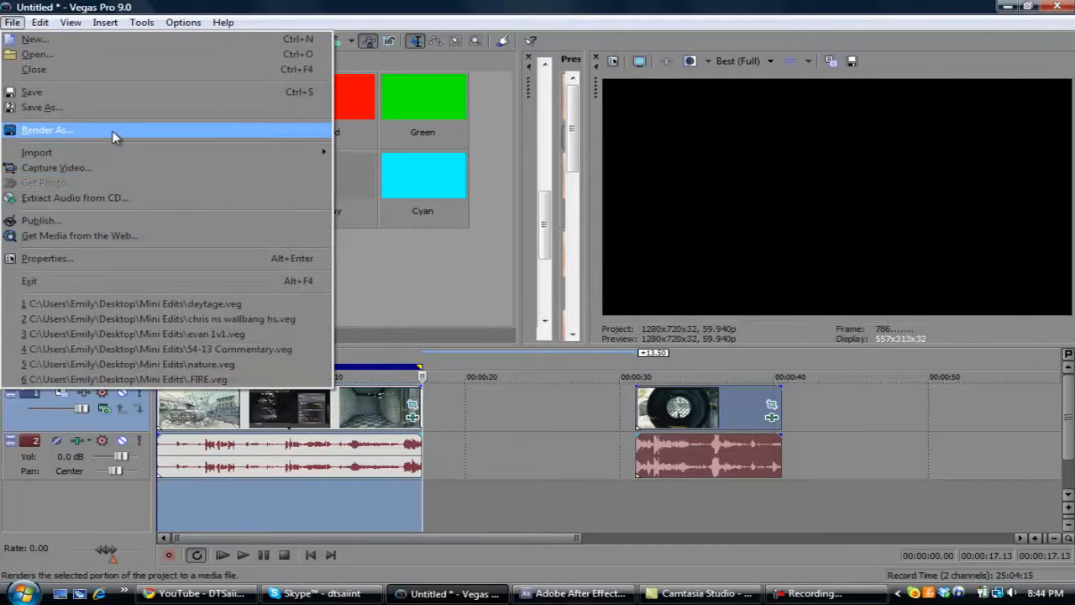
{"action": "left_click", "coordinate": [51, 130]}
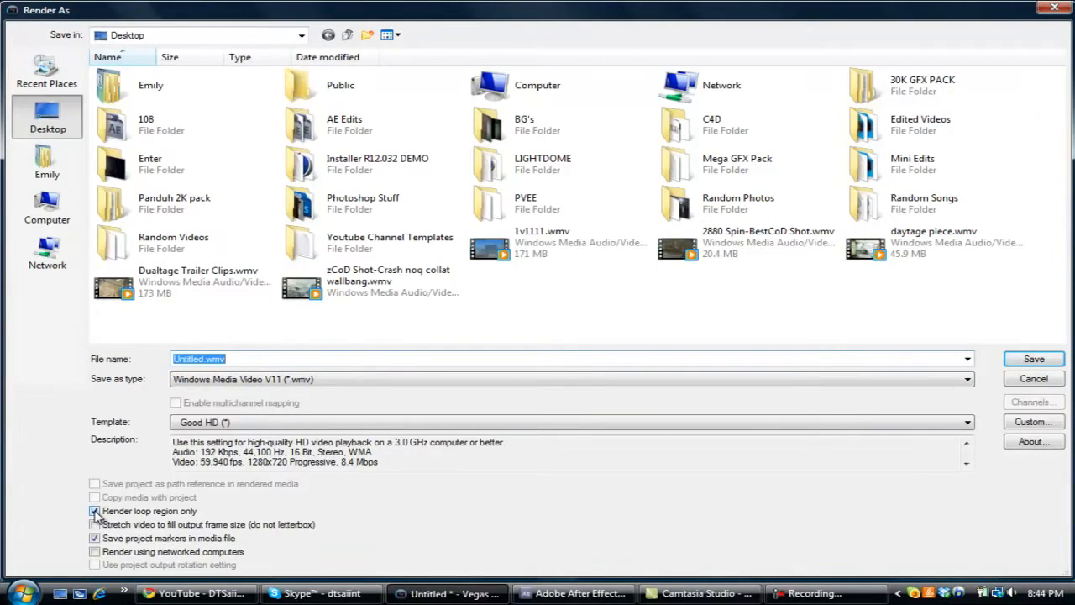
{"action": "left_click", "coordinate": [95, 511]}
{"action": "left_click", "coordinate": [1033, 380]}
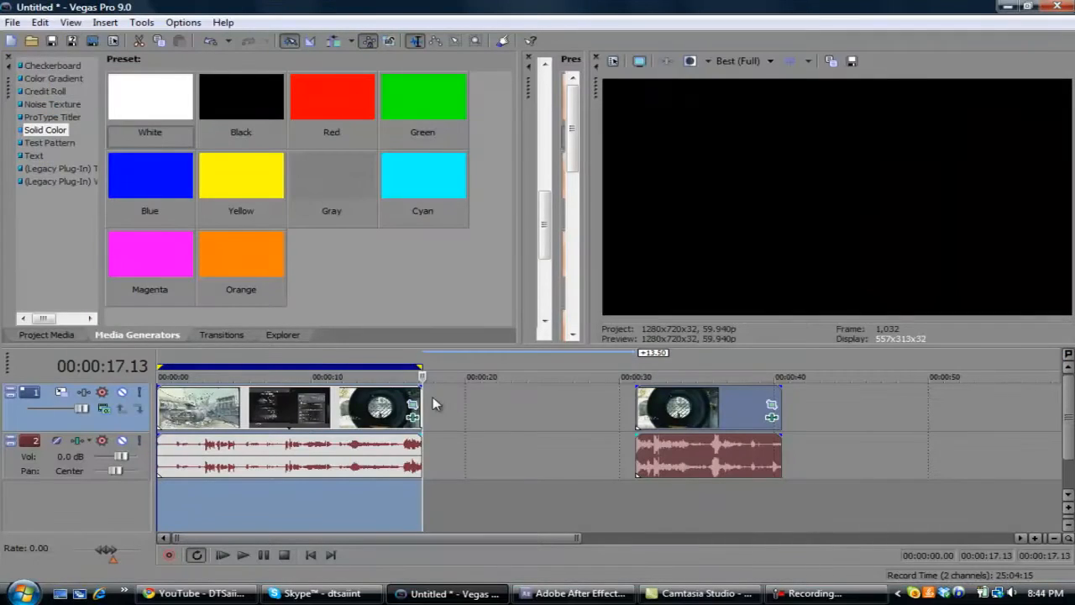
Undo moving the second part of the clip and undo the split.
{"action": "left_click", "coordinate": [40, 22]}
{"action": "left_click", "coordinate": [51, 39]}
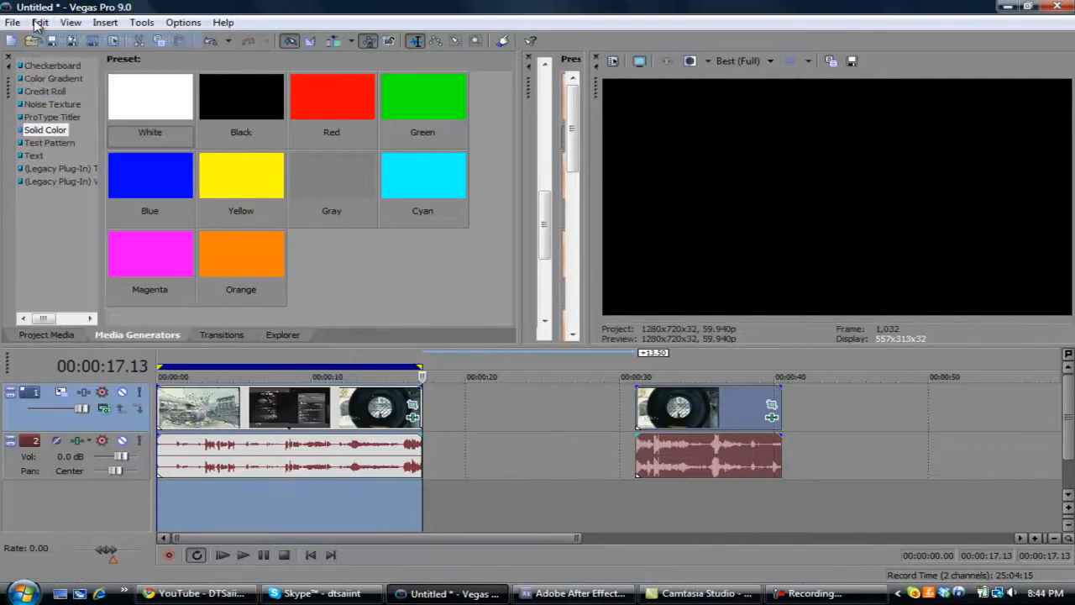
{"action": "left_click", "coordinate": [40, 22]}
{"action": "left_click", "coordinate": [50, 38]}
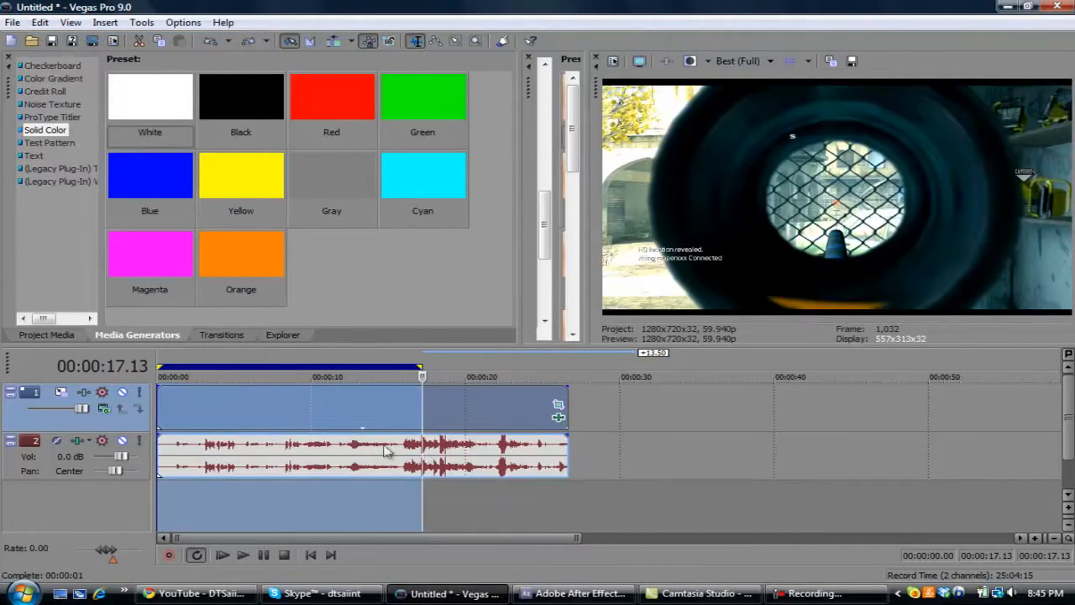
Draw a loop region about 10 seconds long in the empty timeline after the clip and collapse it to its end point.
{"action": "left_click_drag", "start_coordinate": [833, 410], "coordinate": [675, 426]}
{"action": "left_click", "coordinate": [649, 408]}
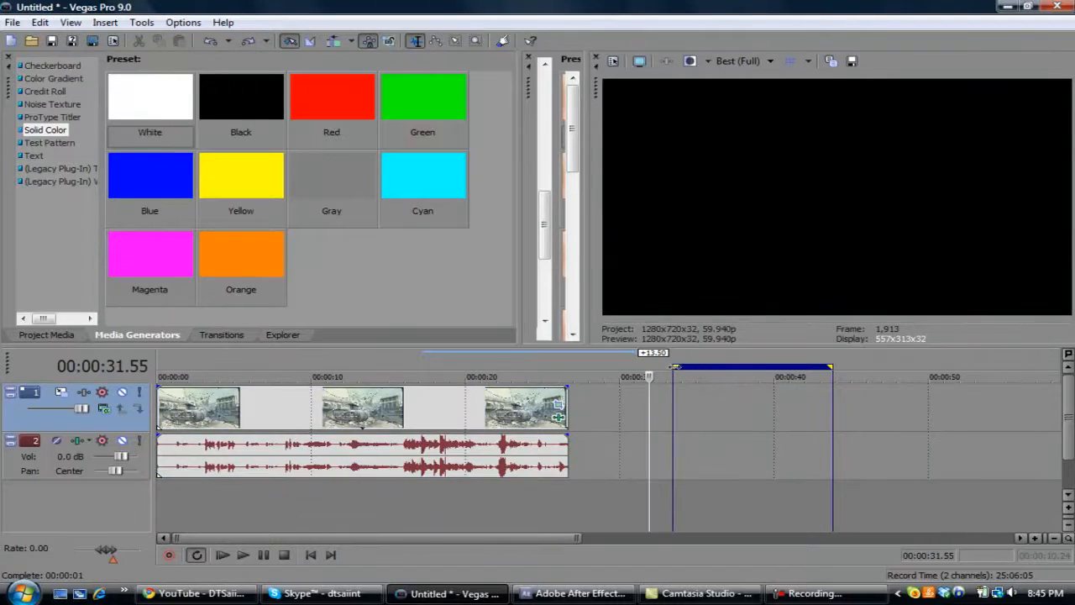
{"action": "mouse_move", "coordinate": [675, 368]}
{"action": "left_mouse_down"}
{"action": "mouse_move", "coordinate": [850, 371]}
{"action": "mouse_move", "coordinate": [833, 369]}
{"action": "left_mouse_up"}
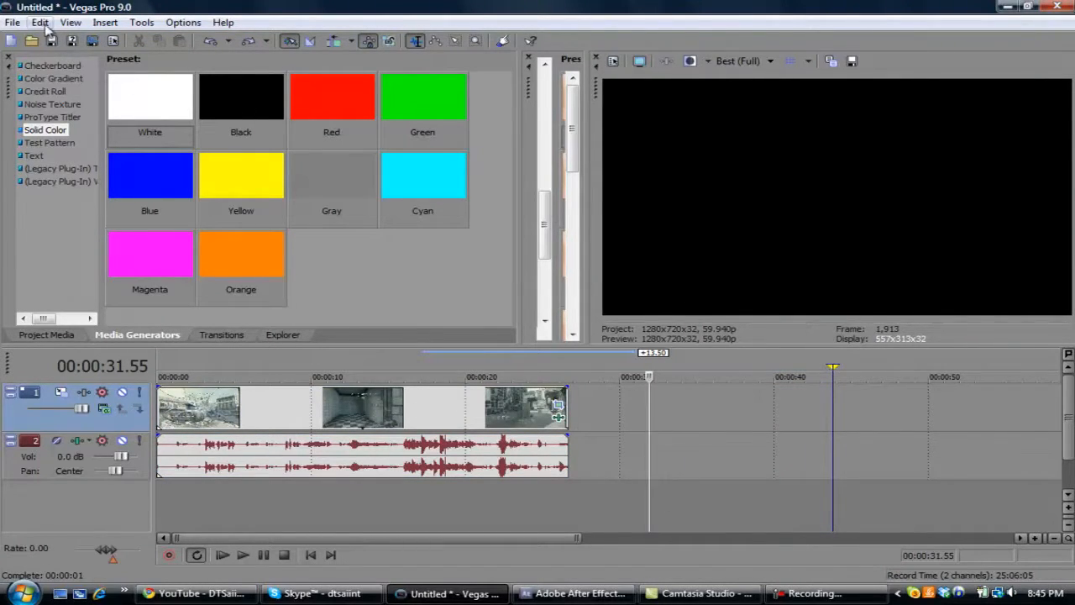
{"action": "left_click", "coordinate": [40, 22]}
{"action": "left_click", "coordinate": [223, 4]}
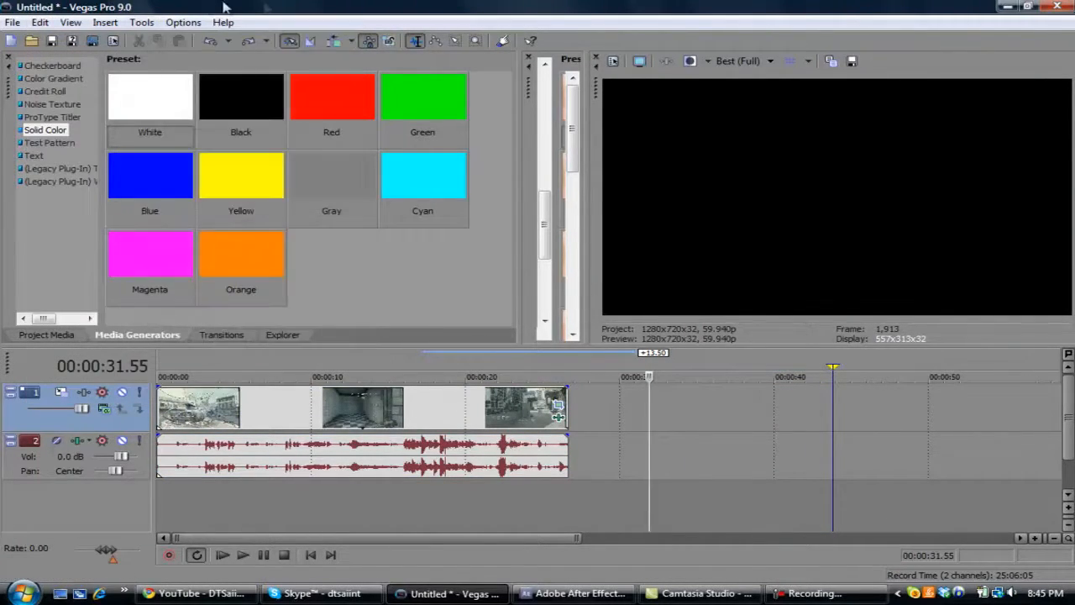
Select the clip at 00:00:19.18, undo the last added plug-in, and redo it.
{"action": "left_click", "coordinate": [454, 405]}
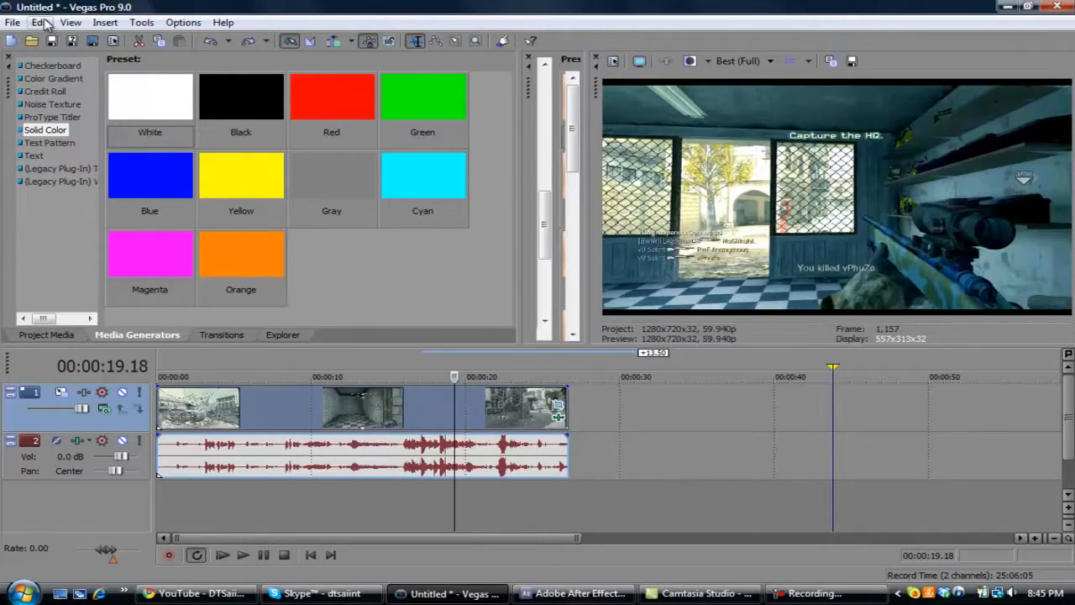
{"action": "left_click", "coordinate": [44, 23]}
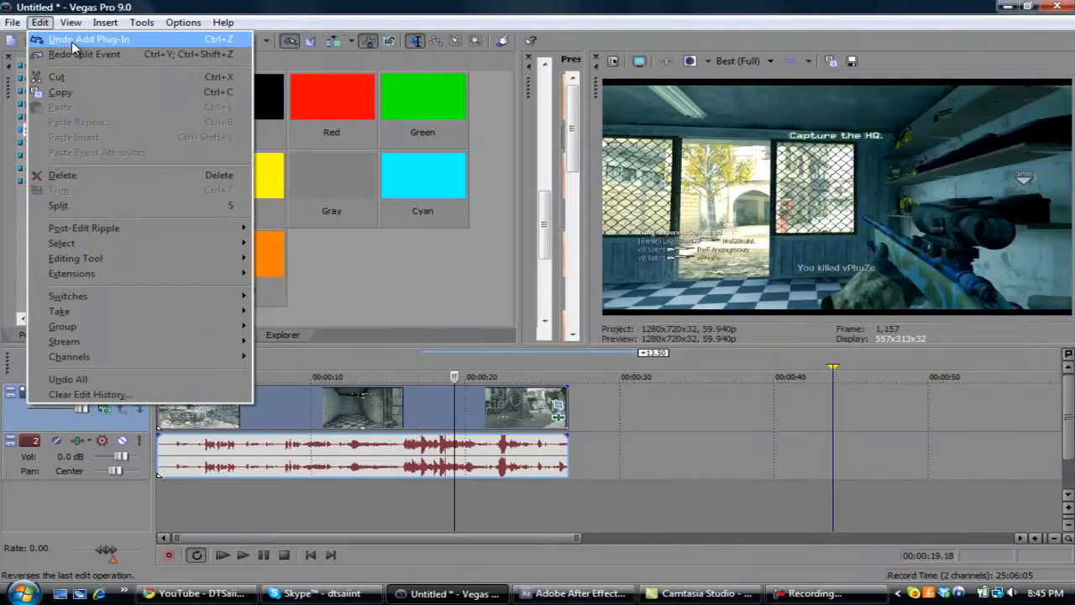
{"action": "left_click", "coordinate": [71, 41]}
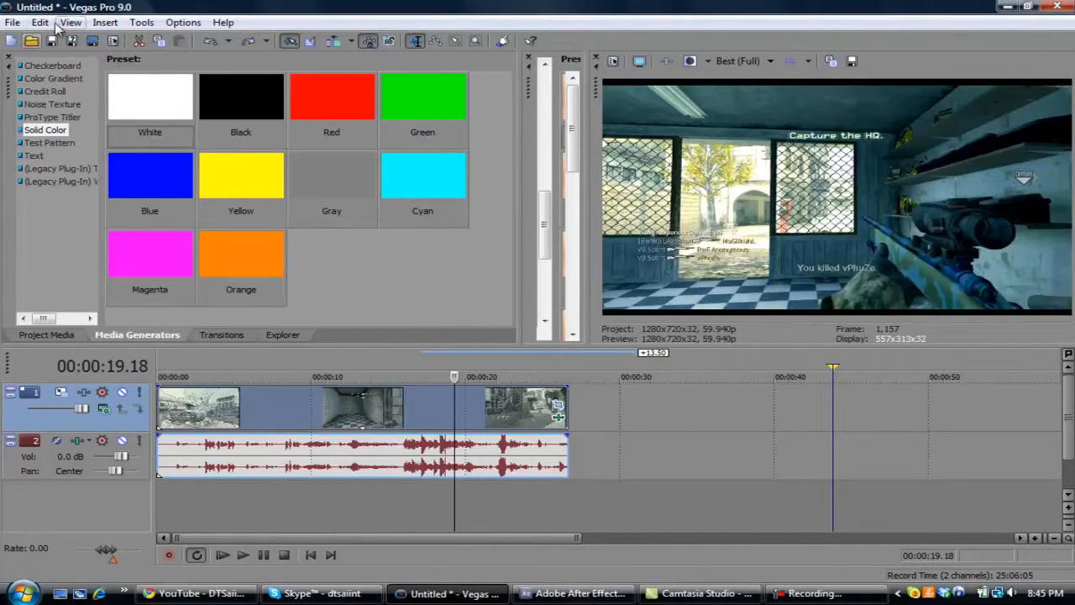
{"action": "left_click", "coordinate": [40, 23]}
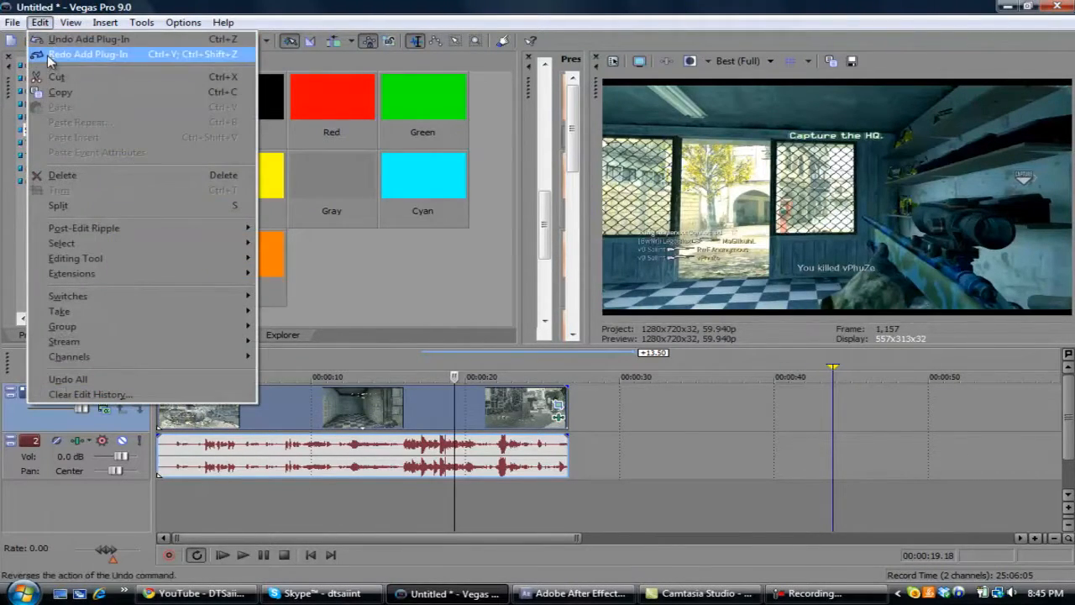
{"action": "left_click", "coordinate": [58, 57]}
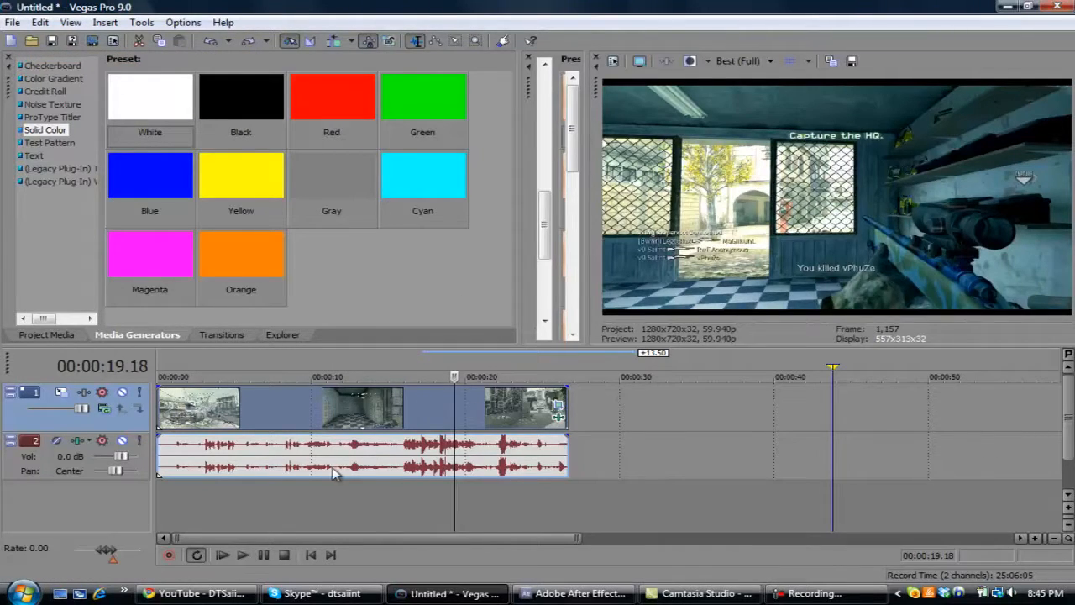
Browse the transition presets for Page Peel, Cross Effect, Clock Wipe and Iris.
{"action": "left_click", "coordinate": [210, 336]}
{"action": "left_click", "coordinate": [44, 231]}
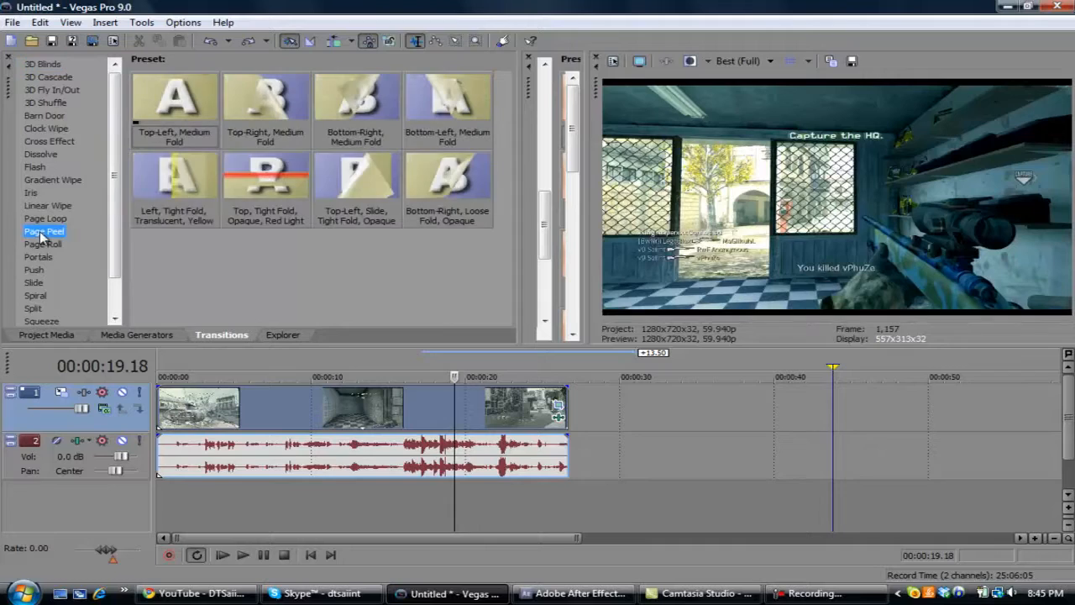
{"action": "left_click", "coordinate": [37, 141]}
{"action": "left_click", "coordinate": [41, 128]}
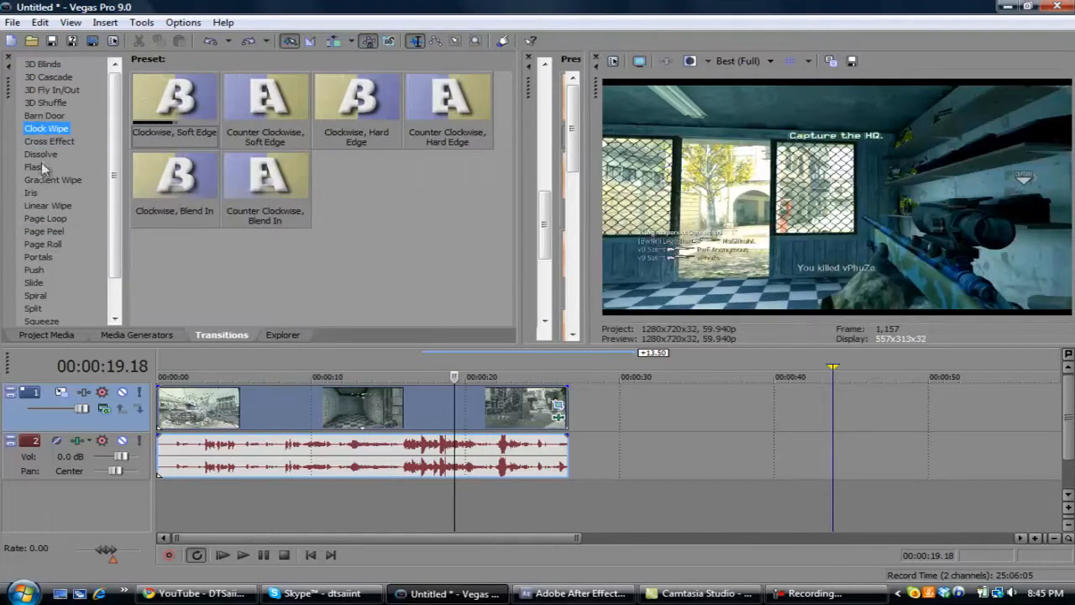
{"action": "left_click", "coordinate": [31, 195]}
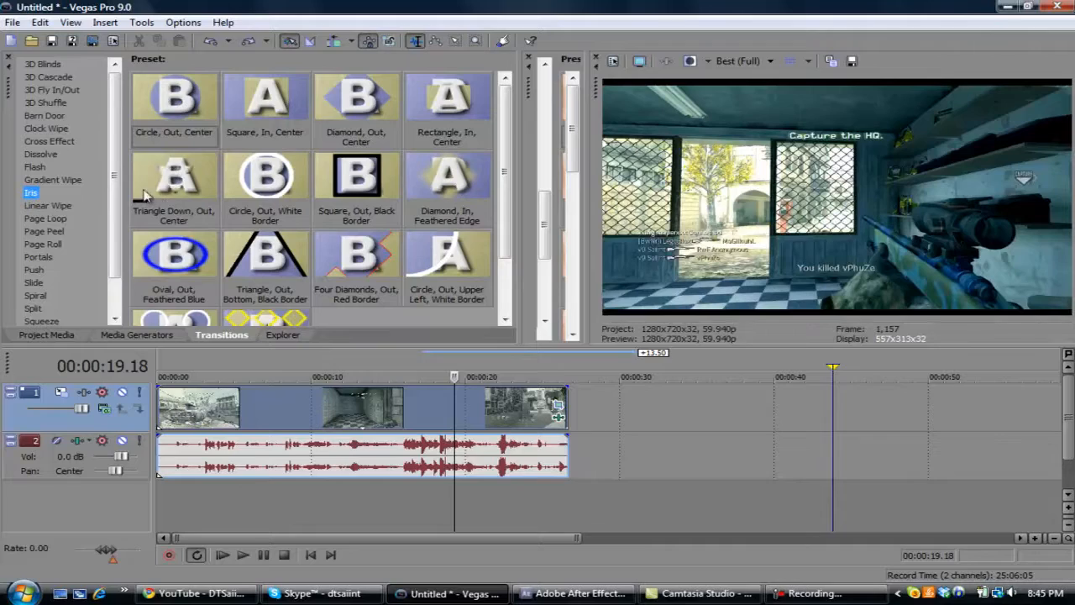
Browse the desktop folders in the Explorer, widen the Video FX window, and return to the project media.
{"action": "left_click", "coordinate": [274, 335]}
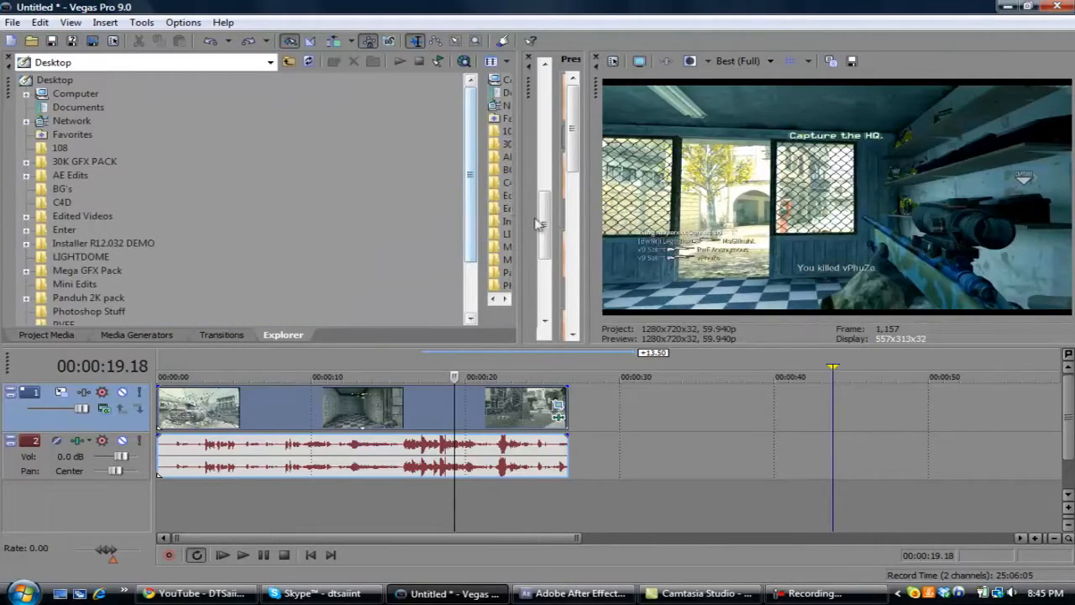
{"action": "left_click_drag", "start_coordinate": [480, 210], "coordinate": [280, 192]}
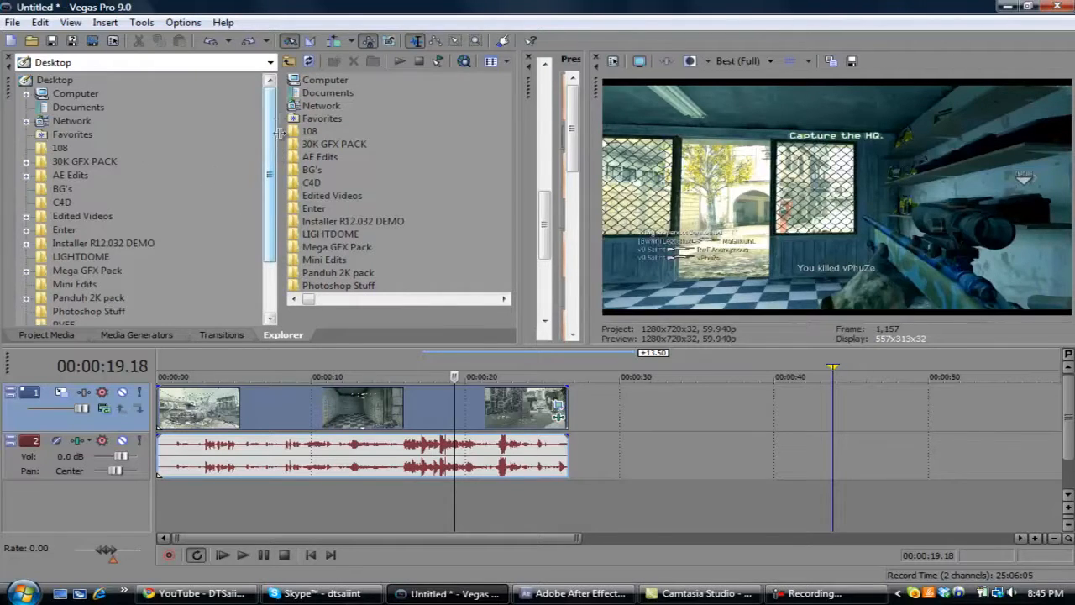
{"action": "left_click_drag", "start_coordinate": [528, 111], "coordinate": [254, 124]}
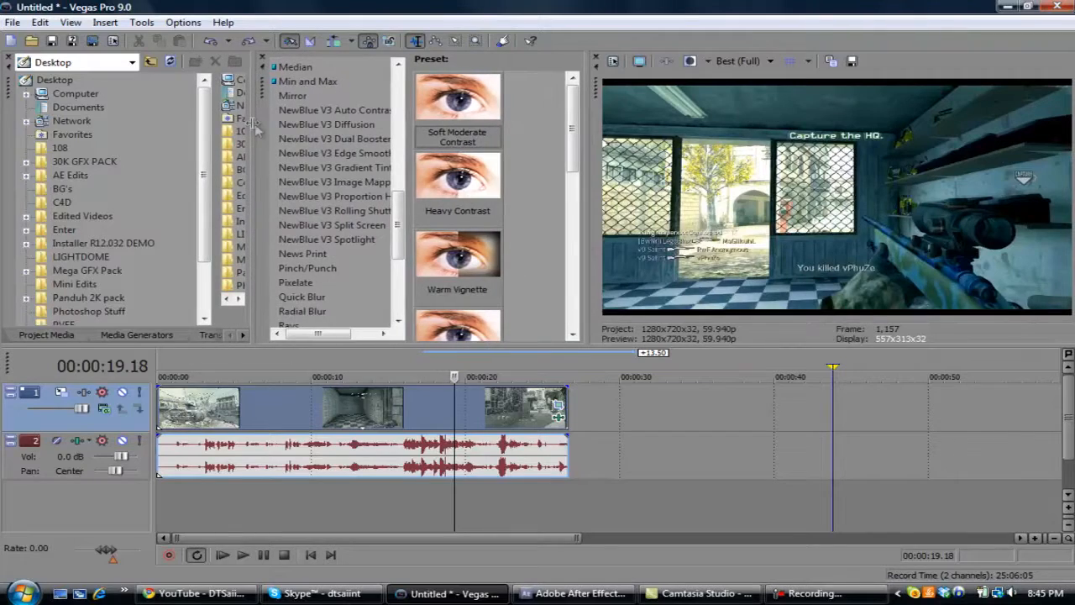
{"action": "left_click", "coordinate": [46, 335]}
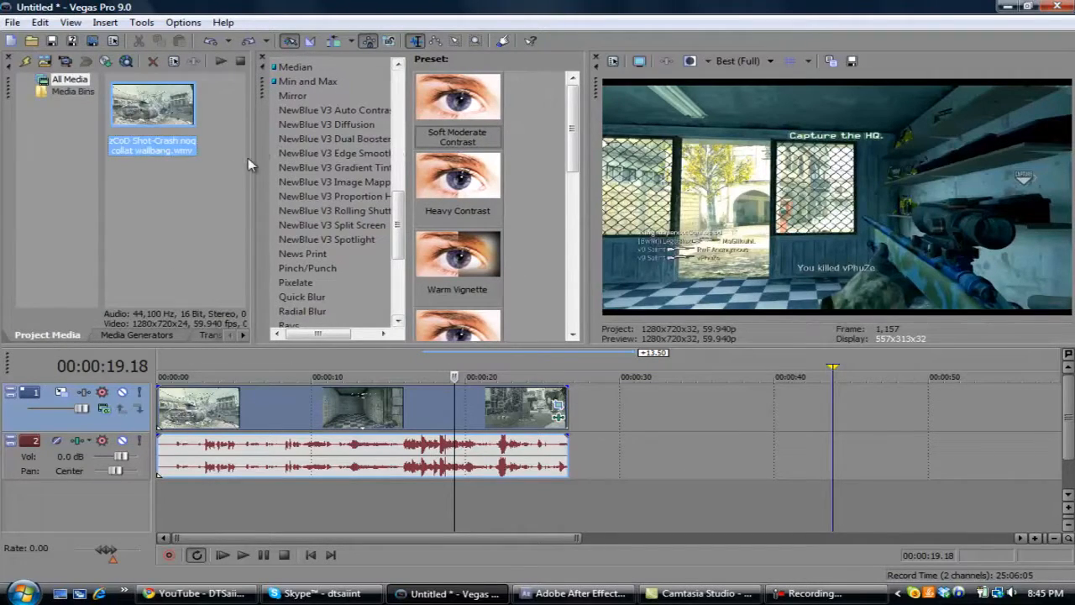
{"action": "left_click_drag", "start_coordinate": [255, 161], "coordinate": [296, 164]}
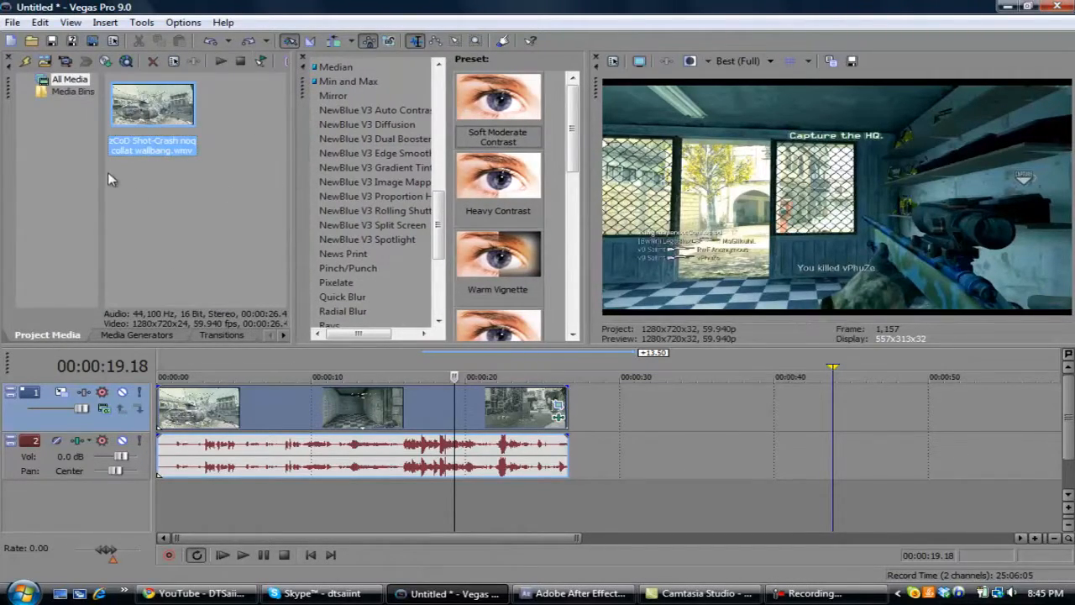
Close the Video FX window and show it again.
{"action": "left_click", "coordinate": [303, 57]}
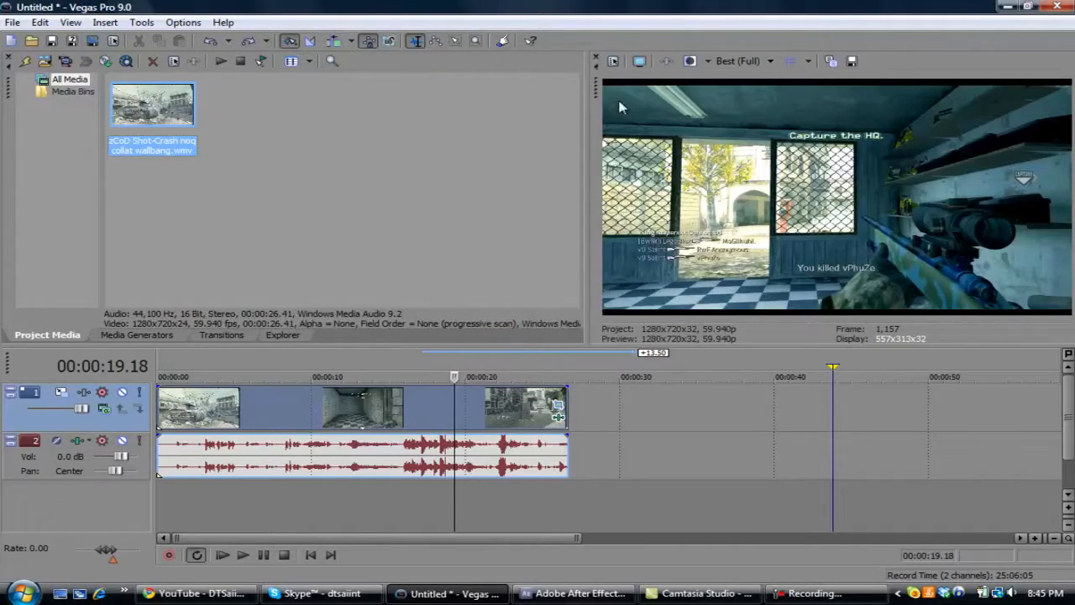
{"action": "left_click", "coordinate": [69, 23]}
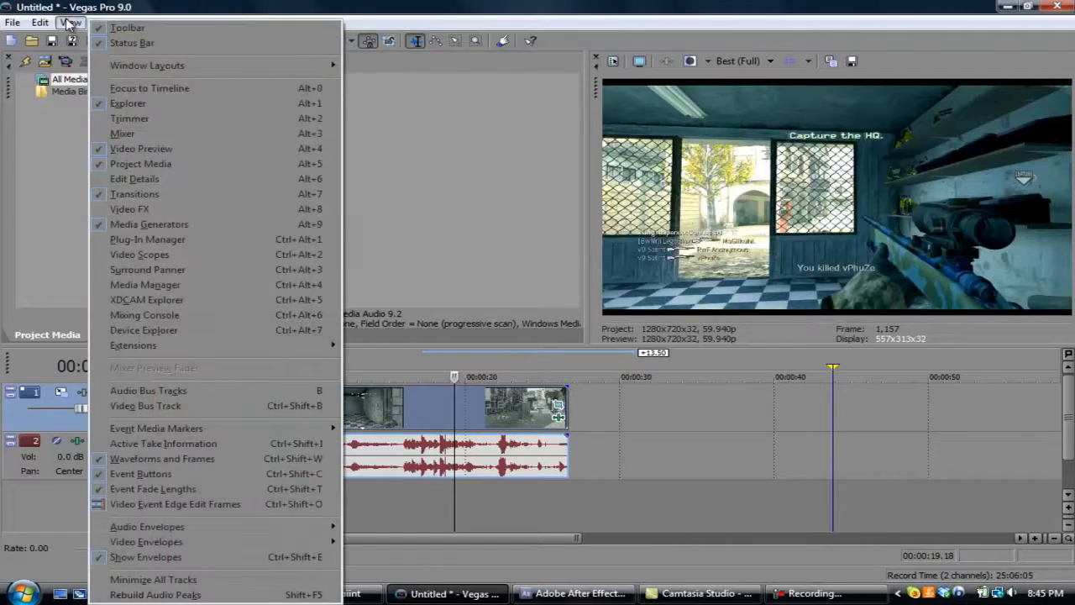
{"action": "left_click", "coordinate": [162, 211]}
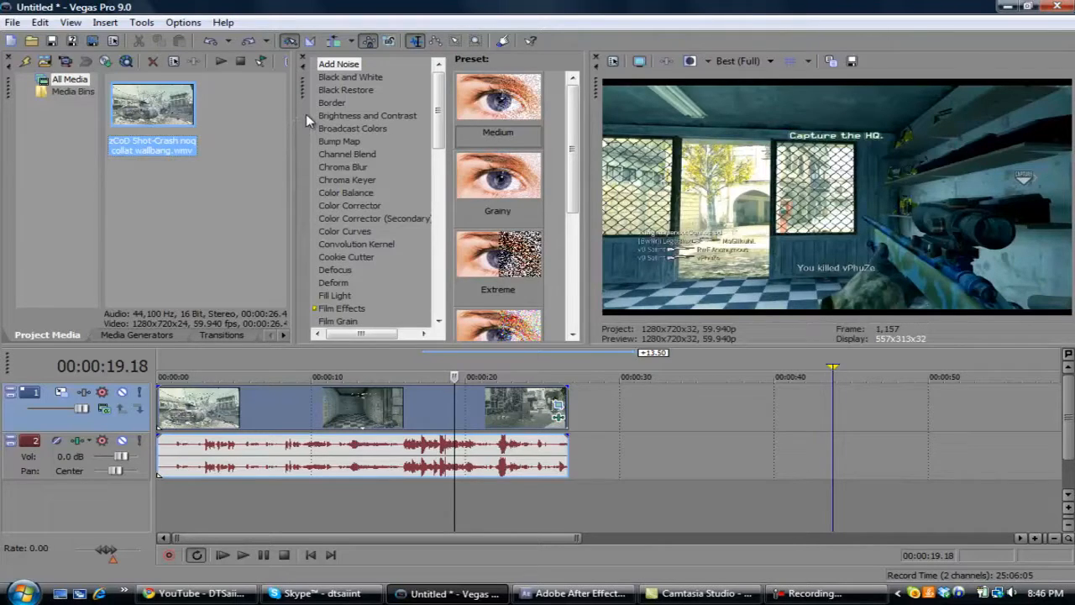
Undock the Video FX window, enlarge it, and dock it back beside the project media.
{"action": "left_click_drag", "start_coordinate": [306, 114], "coordinate": [475, 204]}
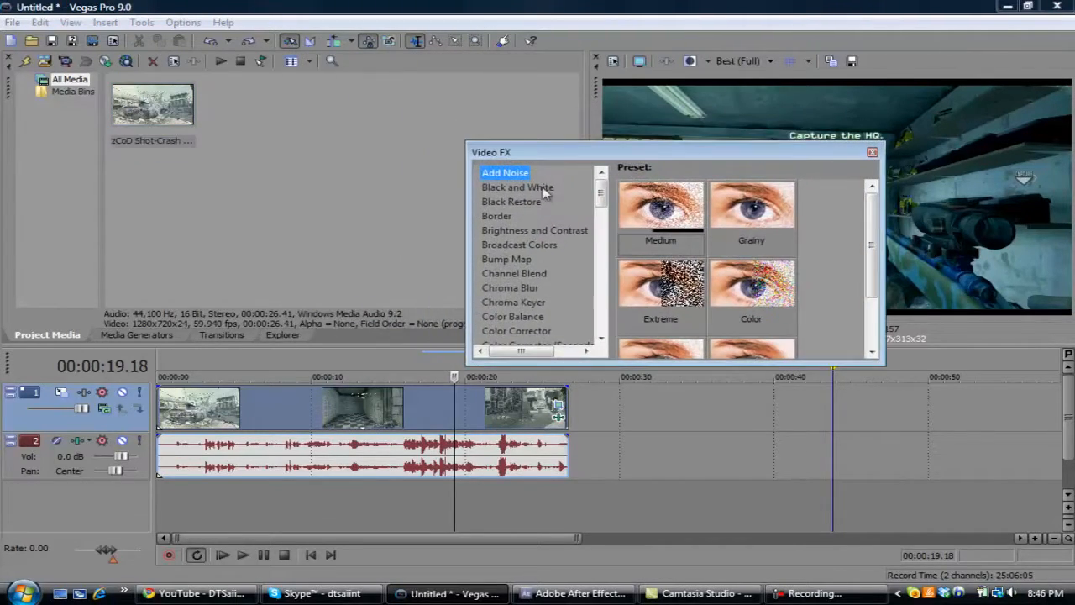
{"action": "left_click_drag", "start_coordinate": [876, 368], "coordinate": [985, 421]}
{"action": "left_click_drag", "start_coordinate": [875, 362], "coordinate": [895, 407]}
{"action": "left_click_drag", "start_coordinate": [658, 151], "coordinate": [480, 67]}
Move the loop region onto the clip so it starts at 00:00:17.46 and shorten it to about 2 seconds.
{"action": "left_click", "coordinate": [597, 412]}
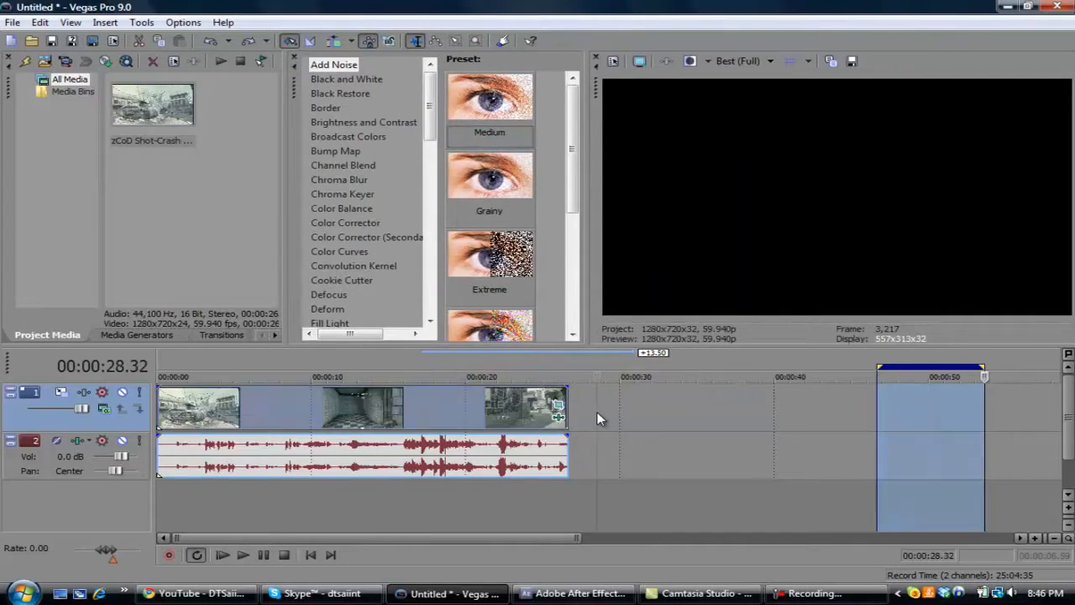
{"action": "left_click_drag", "start_coordinate": [879, 366], "coordinate": [453, 370]}
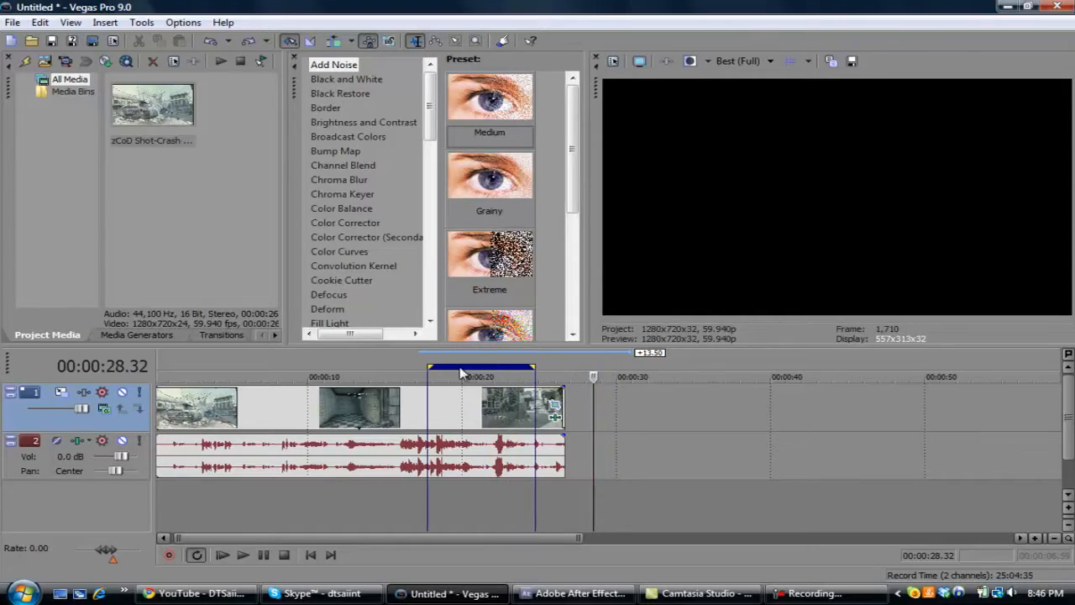
{"action": "left_click", "coordinate": [429, 408]}
{"action": "left_click_drag", "start_coordinate": [533, 368], "coordinate": [459, 368]}
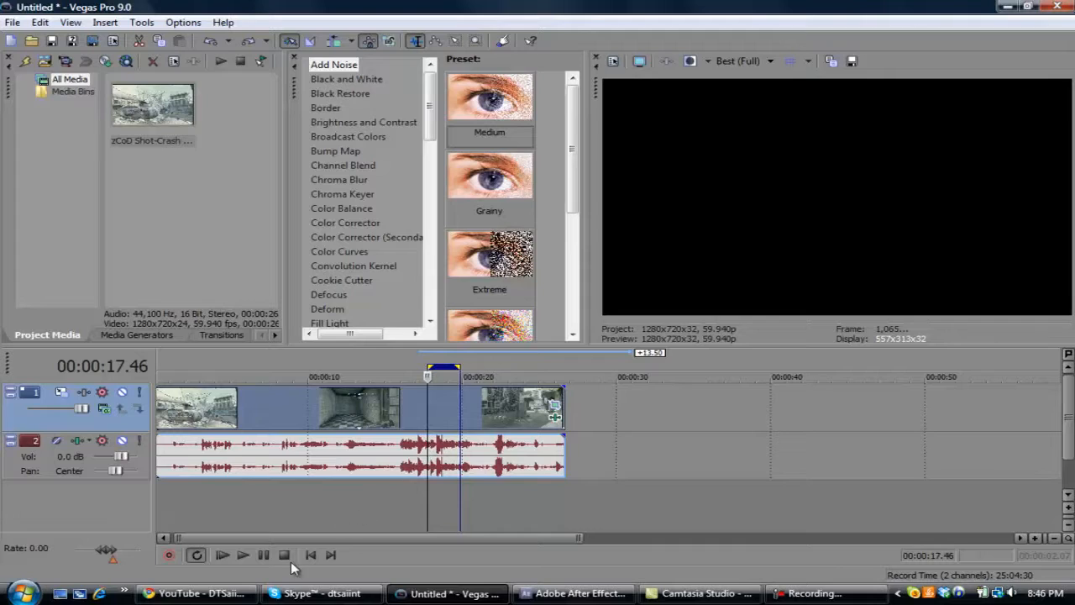
Play the loop region, stop playback with the cursor at 00:00:11.42, and collapse the region to its end point.
{"action": "left_click", "coordinate": [265, 554]}
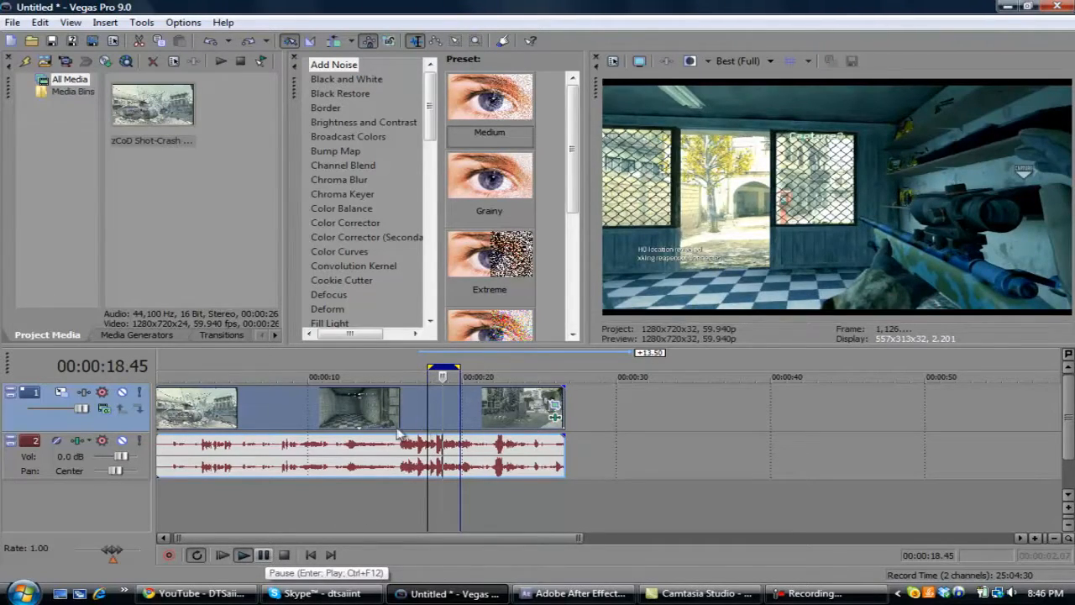
{"action": "left_click", "coordinate": [334, 404]}
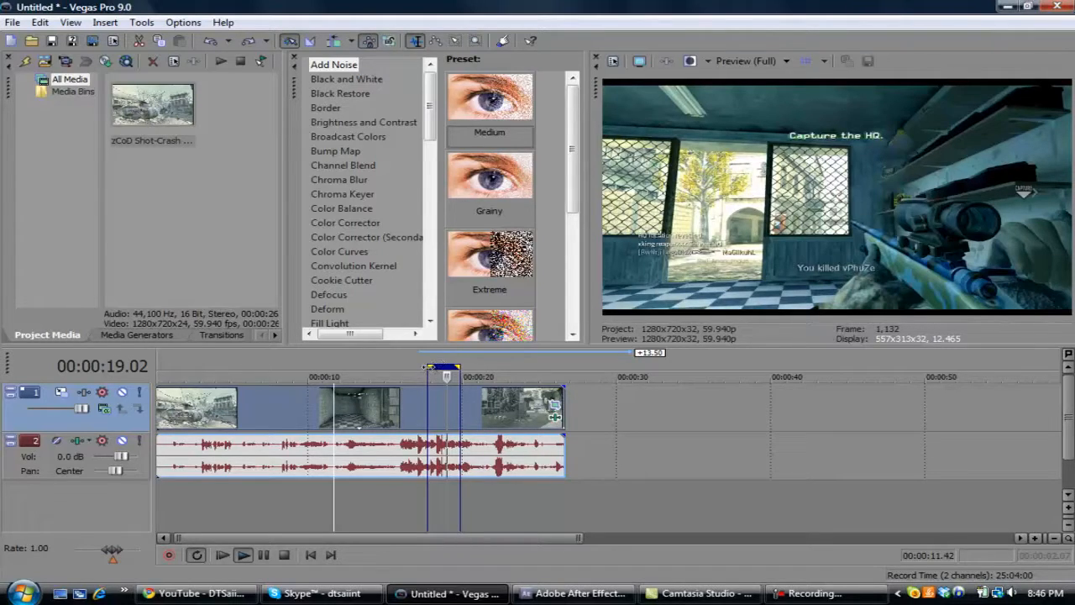
{"action": "key", "text": "space"}
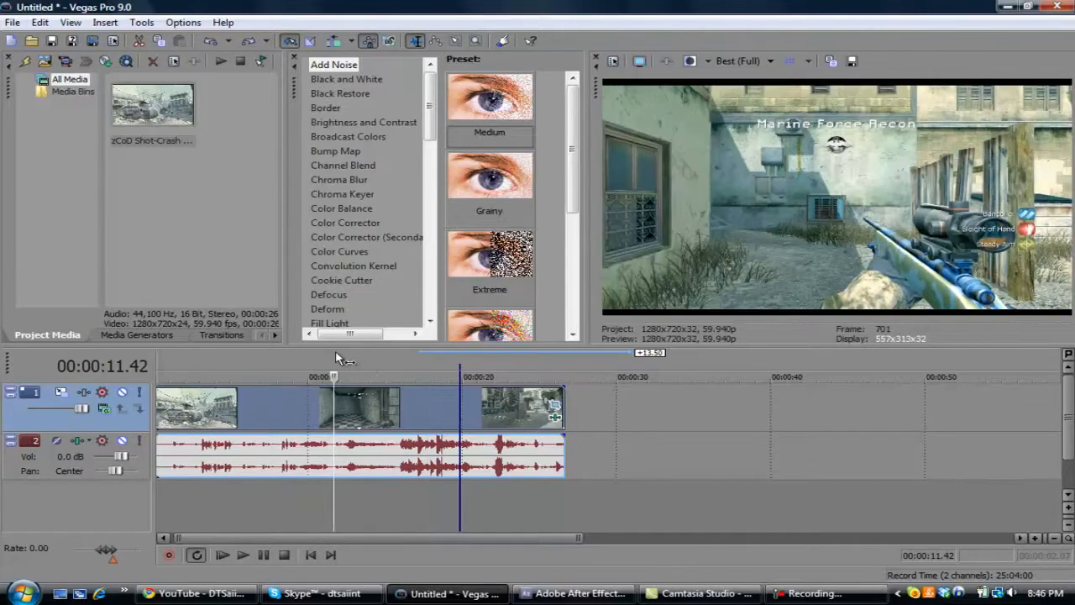
{"action": "left_click_drag", "start_coordinate": [459, 366], "coordinate": [460, 367]}
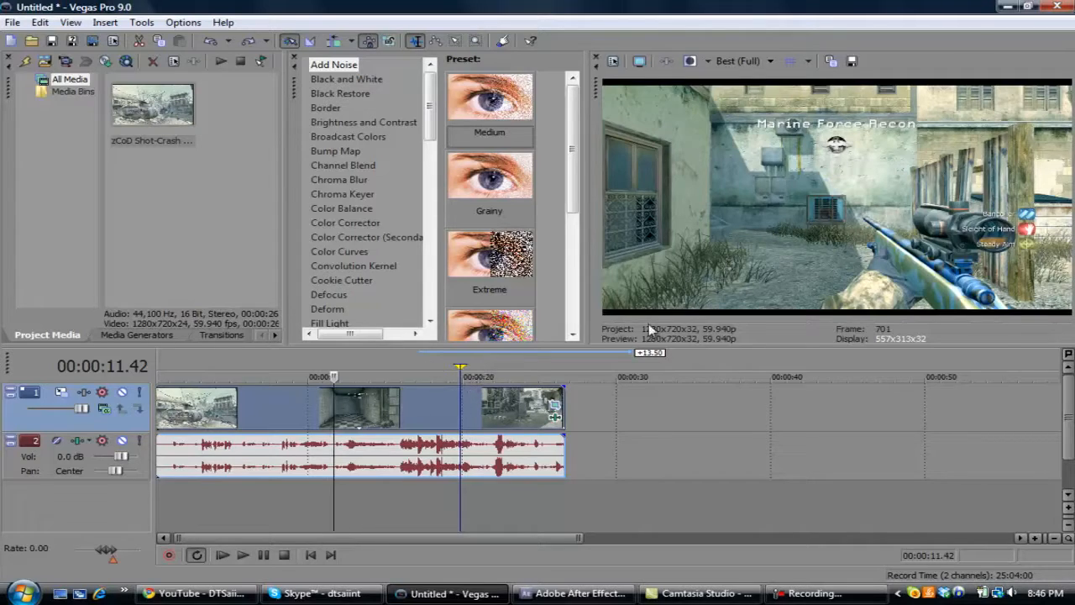
Place the cursor on the audio peak near 00:00:17.09 and step frame by frame back to 00:00:17.07.
{"action": "left_click_drag", "start_coordinate": [570, 538], "coordinate": [378, 539]}
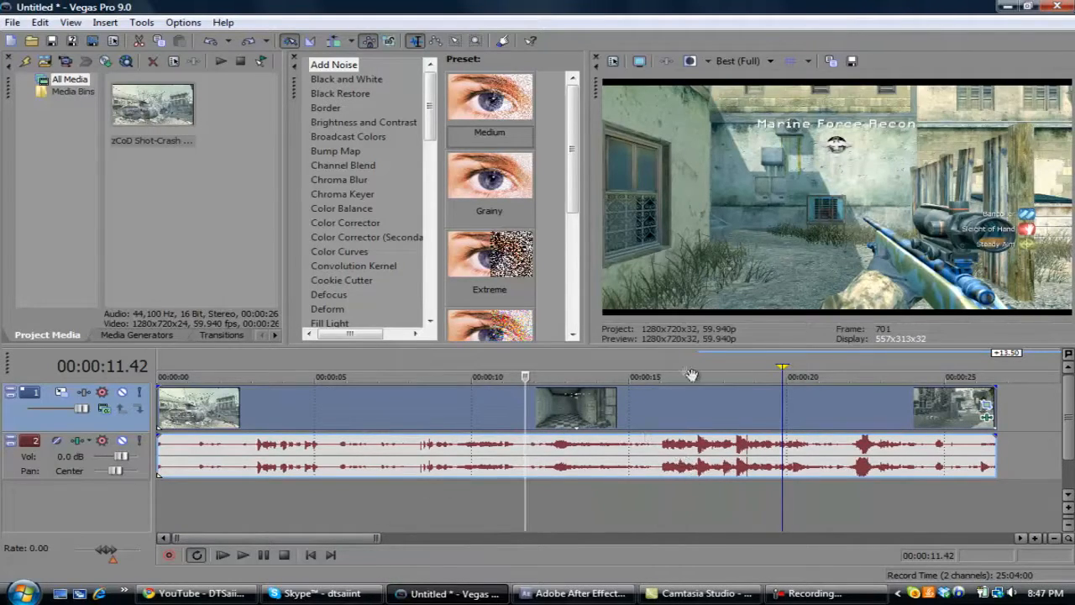
{"action": "left_click", "coordinate": [694, 409]}
{"action": "left_click", "coordinate": [700, 408]}
{"action": "left_click", "coordinate": [697, 411]}
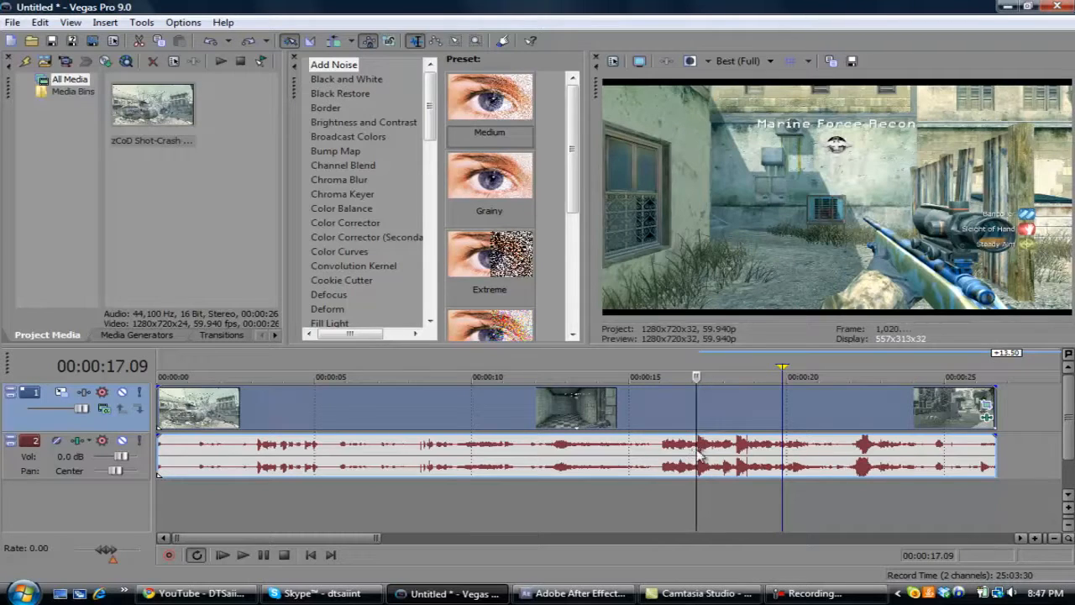
{"action": "left_click", "coordinate": [697, 451]}
{"action": "key", "text": "Right"}
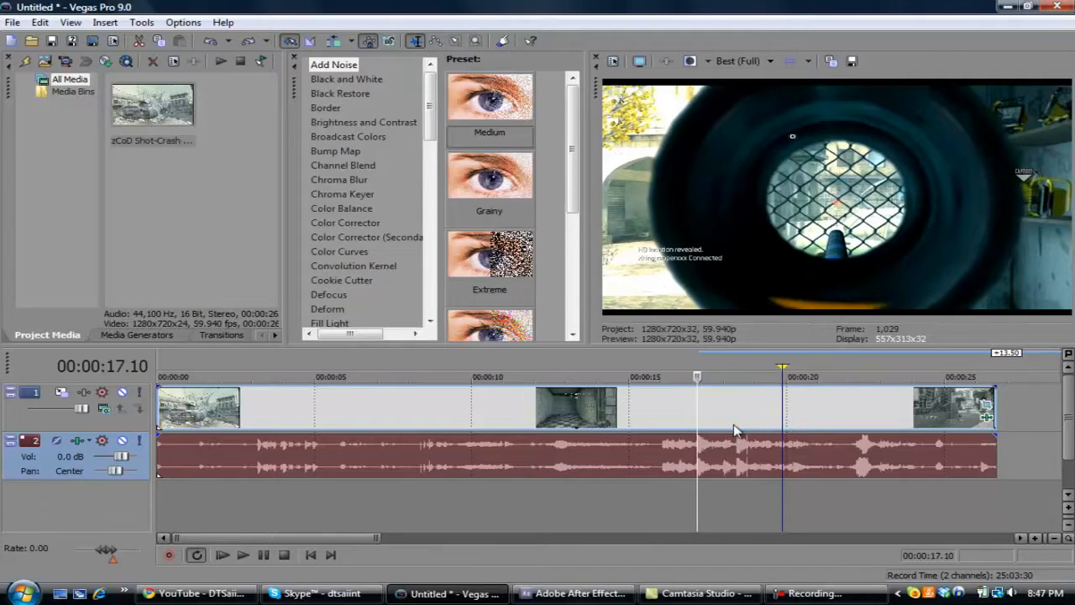
{"action": "key", "text": "Left"}
{"action": "key", "text": "Left"}
{"action": "key", "text": "Left"}
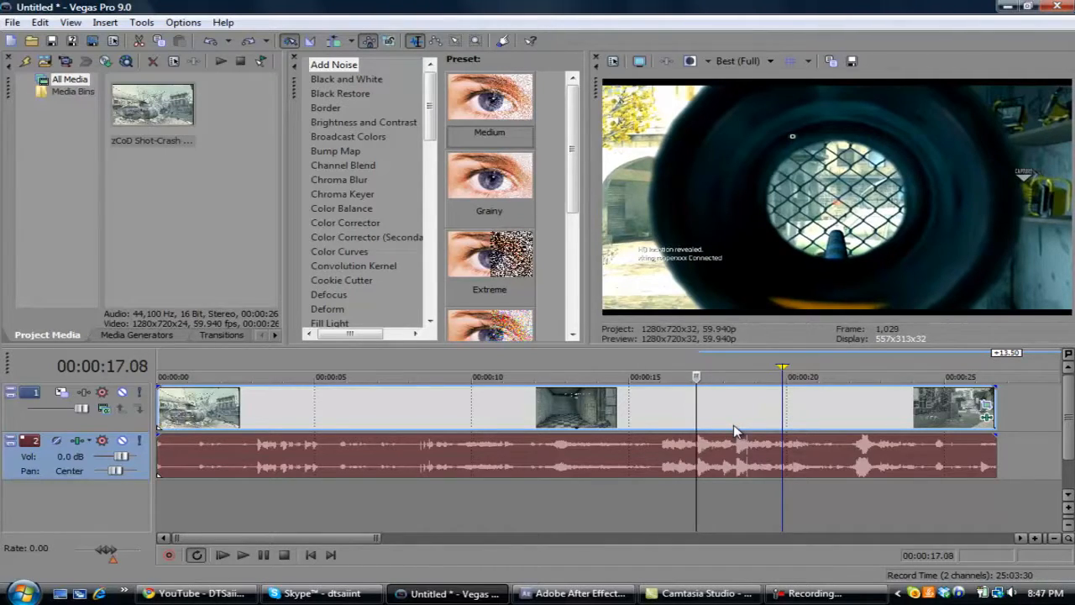
{"action": "key", "text": "Left"}
{"action": "key", "text": "Left"}
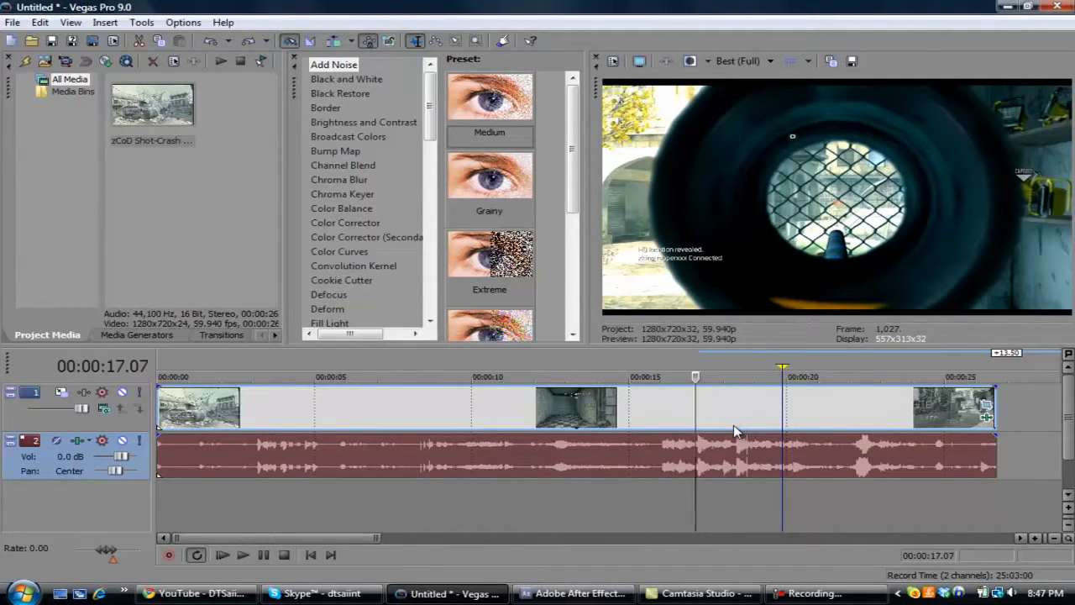
Split the clip at 00:00:12.01.
{"action": "left_click", "coordinate": [376, 523]}
{"action": "left_click_drag", "start_coordinate": [378, 537], "coordinate": [827, 538]}
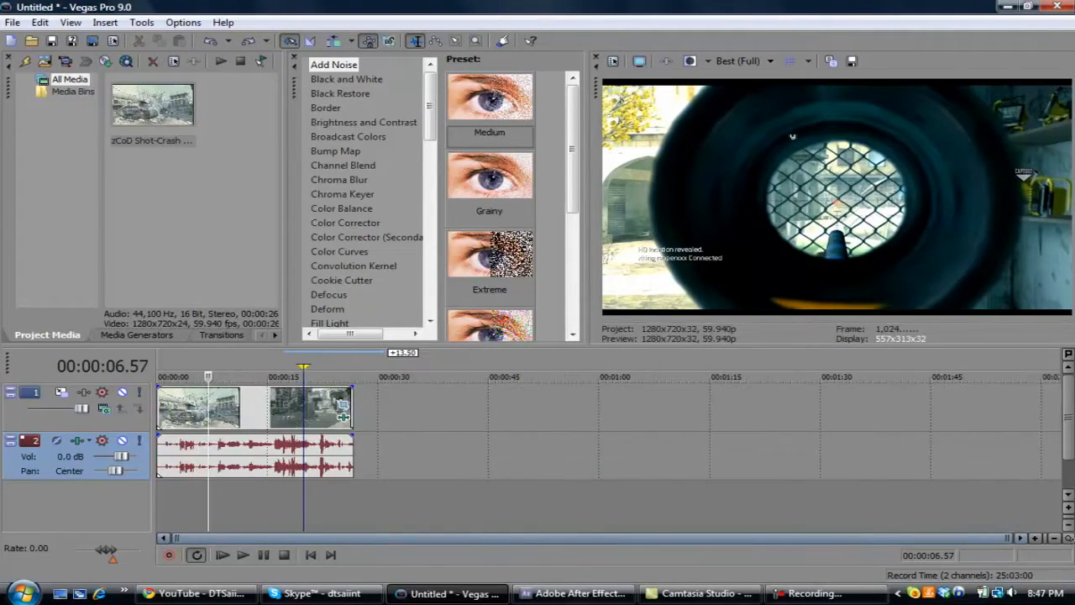
{"action": "left_click", "coordinate": [1054, 538]}
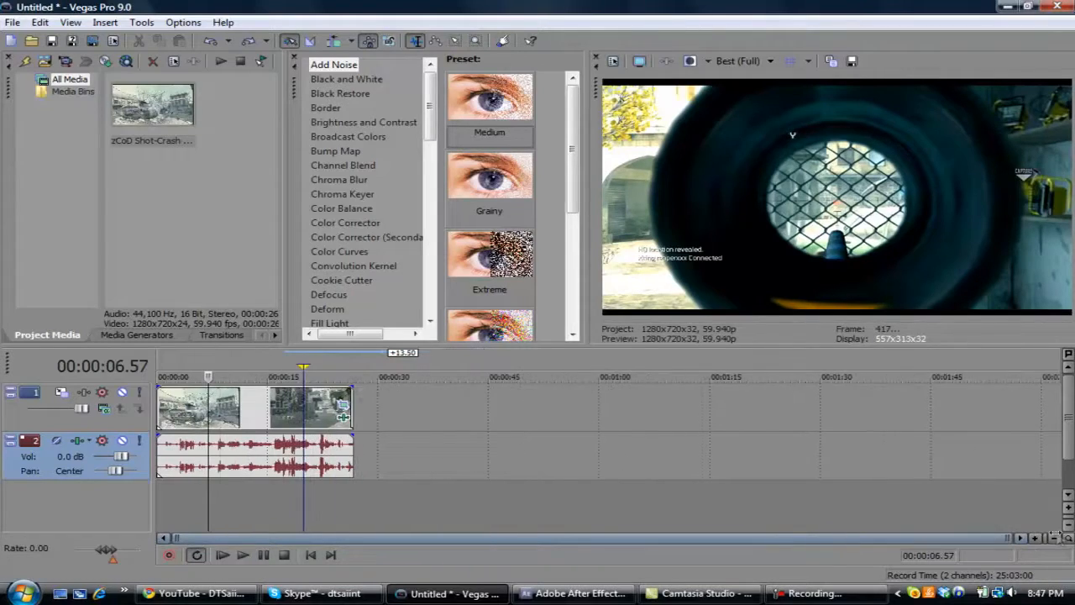
{"action": "left_click", "coordinate": [246, 418]}
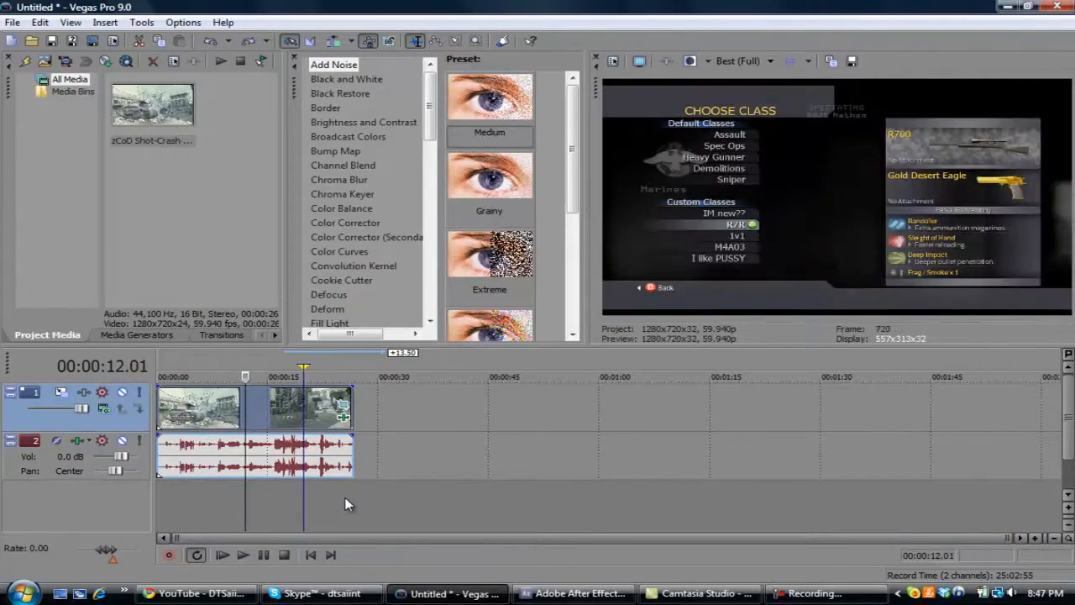
{"action": "key", "text": "s"}
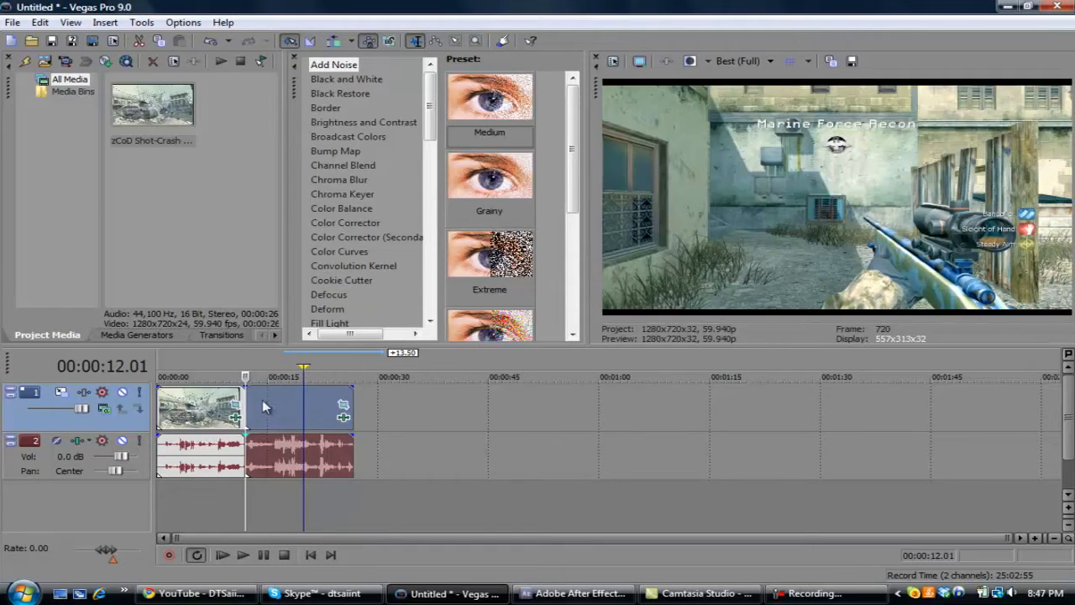
Try moving the second part of the clip over the first part and back to the split point.
{"action": "left_click", "coordinate": [174, 410]}
{"action": "left_click_drag", "start_coordinate": [287, 422], "coordinate": [182, 421]}
{"action": "mouse_move", "coordinate": [270, 418]}
{"action": "left_mouse_down"}
{"action": "mouse_move", "coordinate": [580, 412]}
{"action": "mouse_move", "coordinate": [264, 417]}
{"action": "left_mouse_up"}
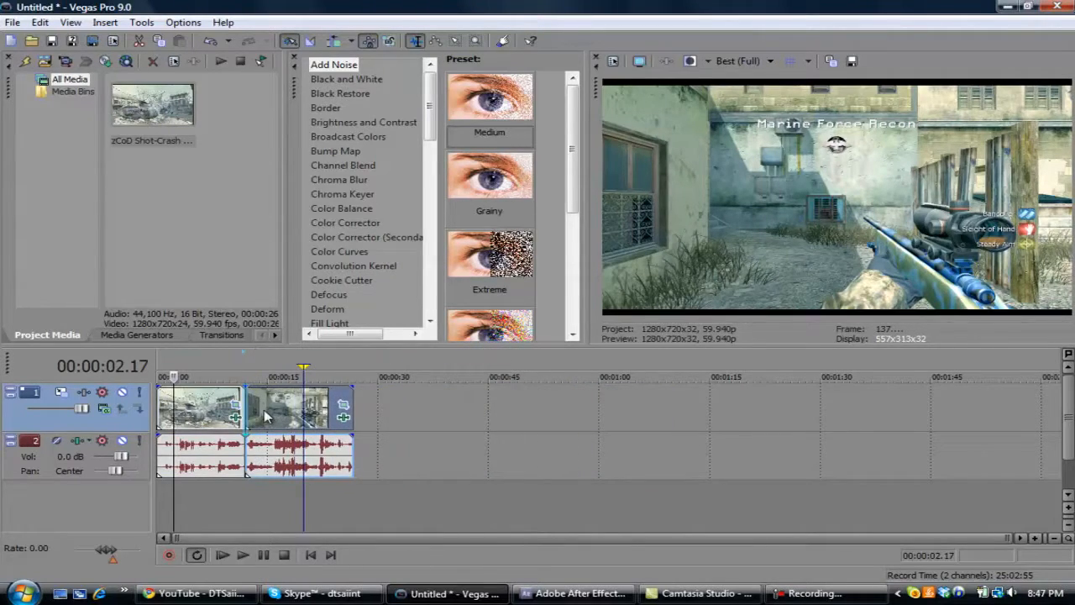
Undo the moves of the second part and the split at 00:00:12.01.
{"action": "left_click", "coordinate": [41, 23]}
{"action": "left_click", "coordinate": [59, 42]}
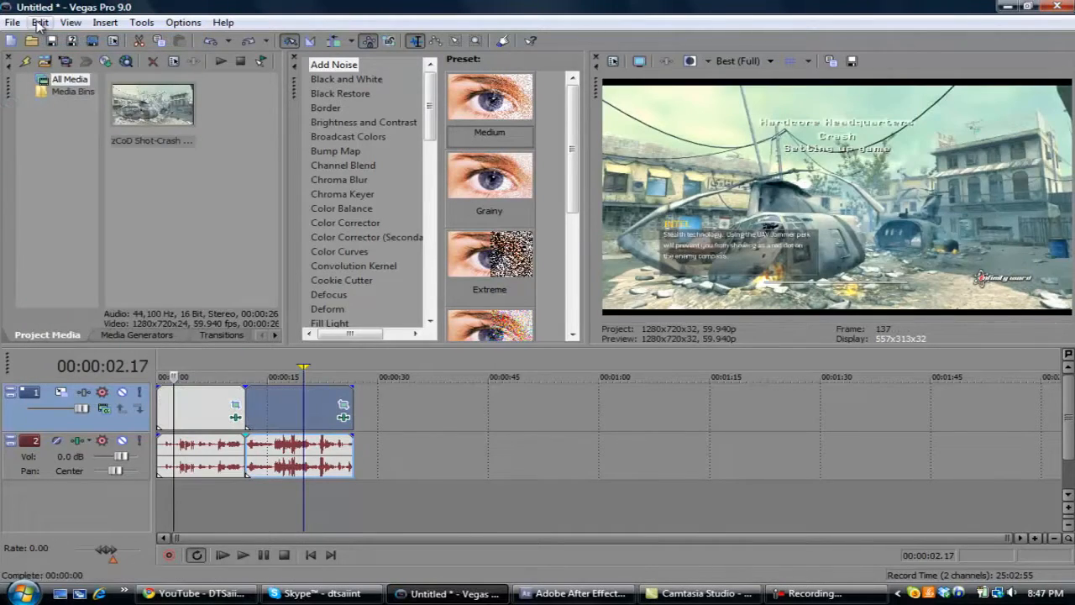
{"action": "left_click", "coordinate": [40, 22]}
{"action": "left_click", "coordinate": [52, 40]}
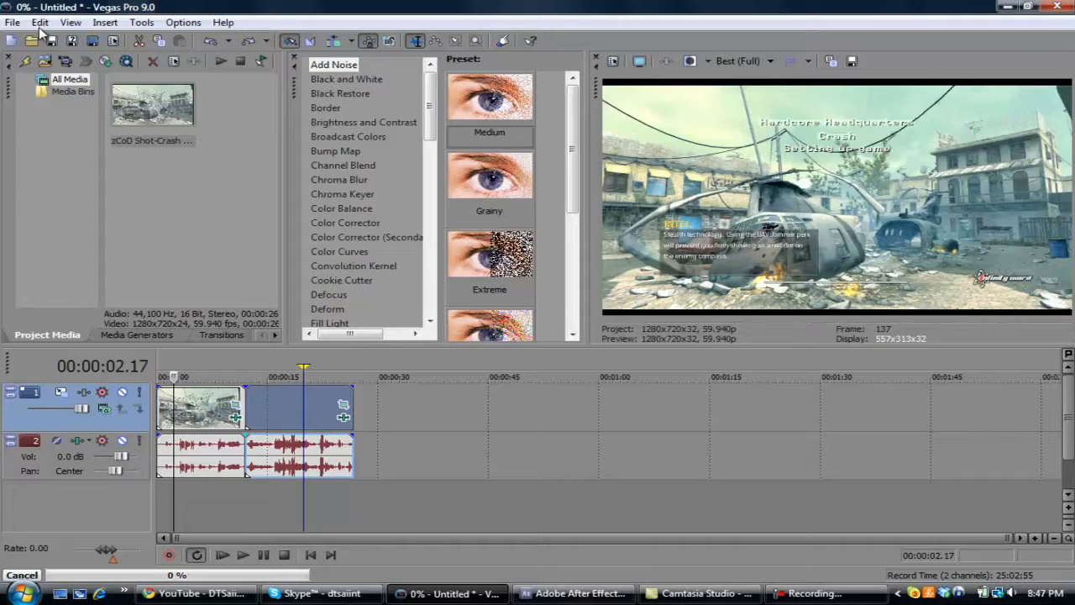
{"action": "left_click", "coordinate": [40, 23]}
{"action": "left_click", "coordinate": [52, 39]}
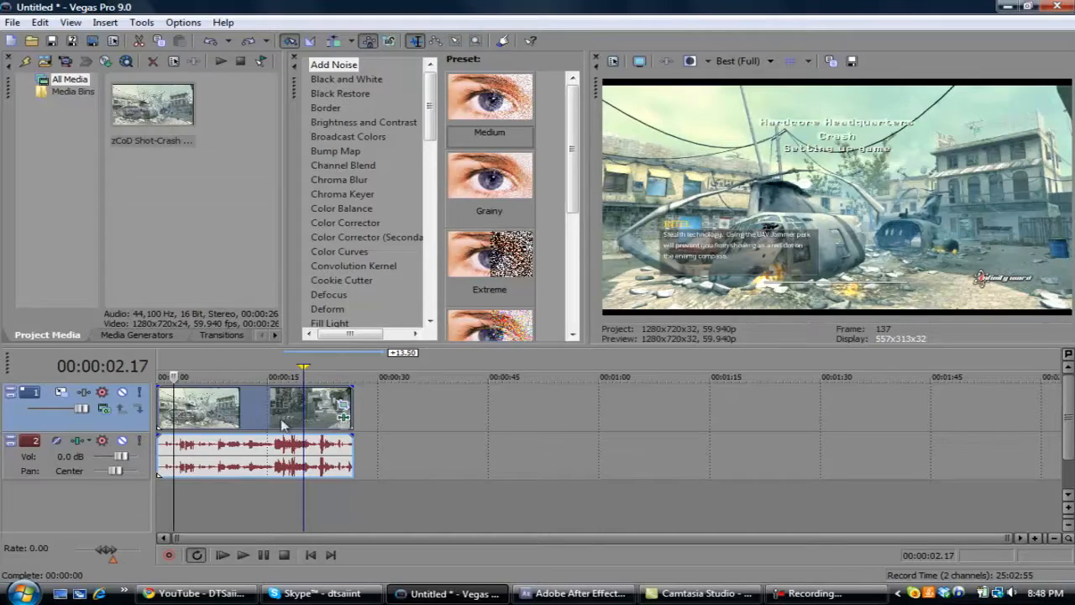
{"action": "right_click", "coordinate": [408, 419]}
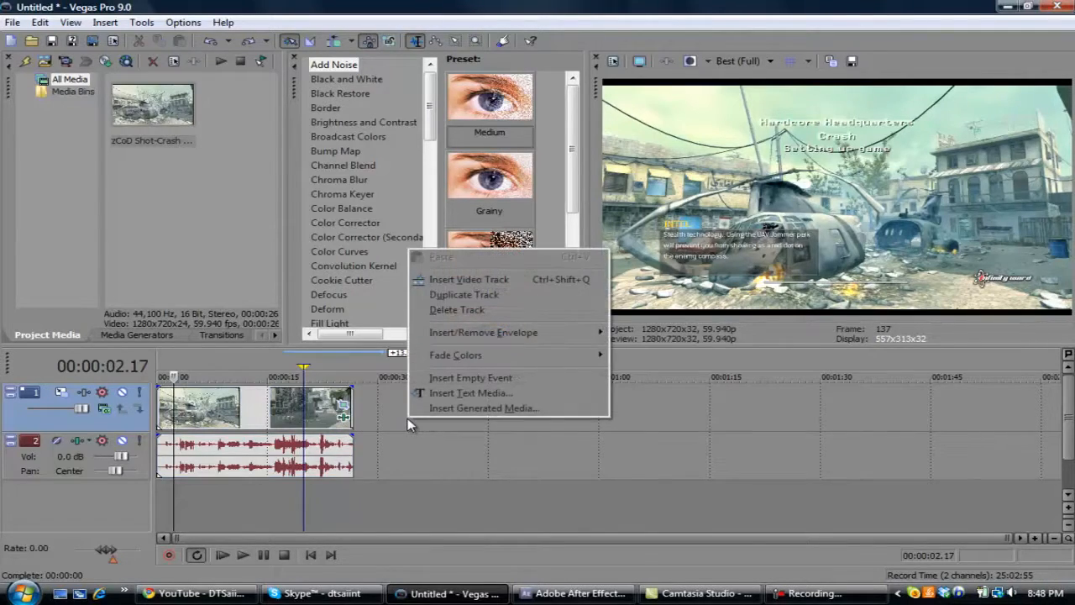
{"action": "left_click", "coordinate": [56, 229]}
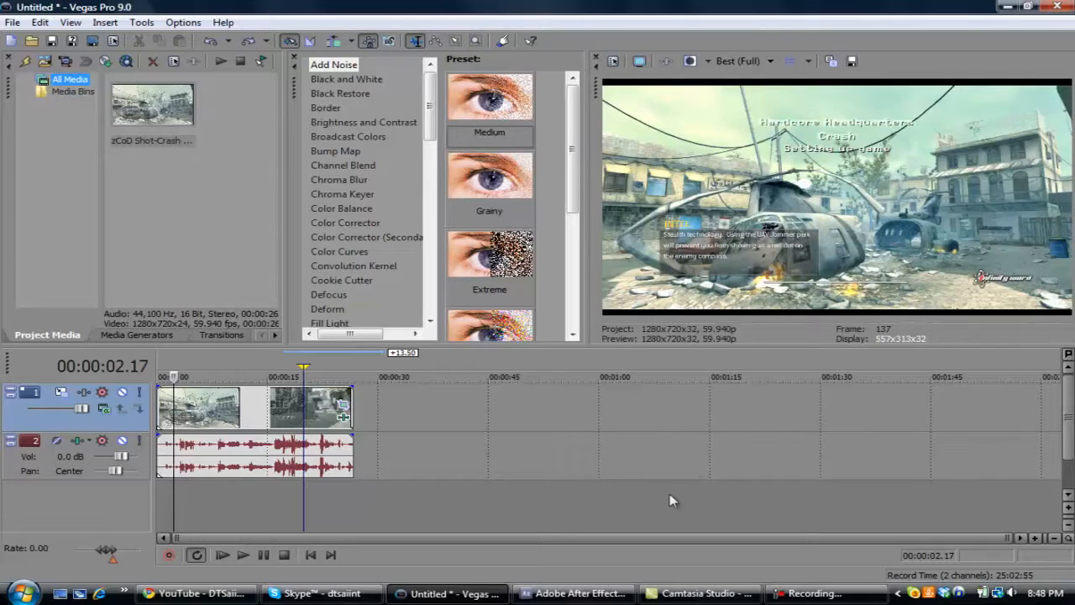
Switch to Adobe After Effects to view its workspace and return to Vegas Pro.
{"action": "left_click", "coordinate": [578, 593]}
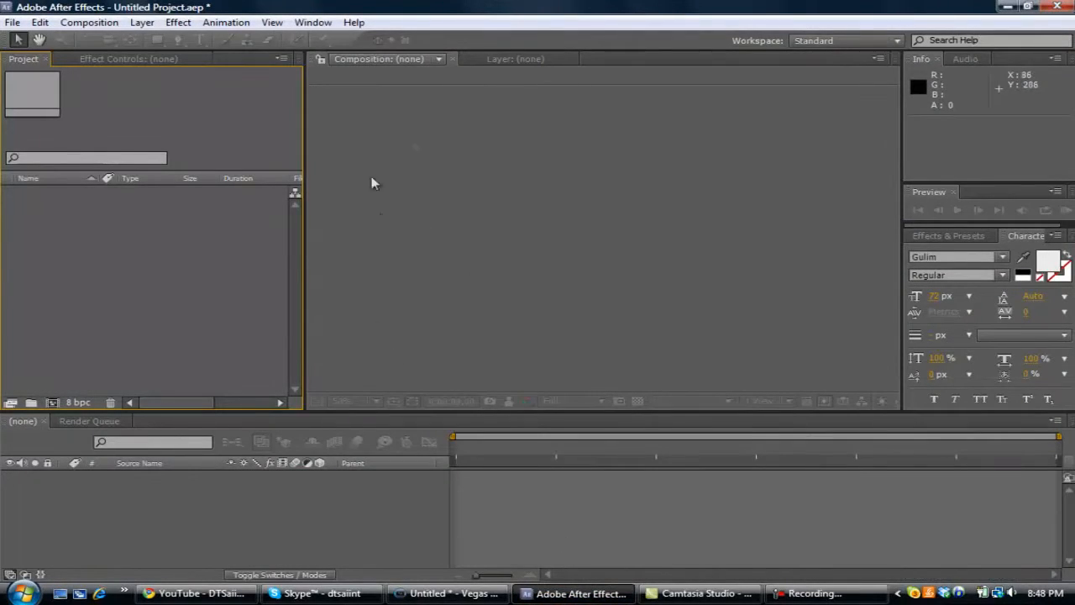
{"action": "left_click", "coordinate": [1008, 5]}
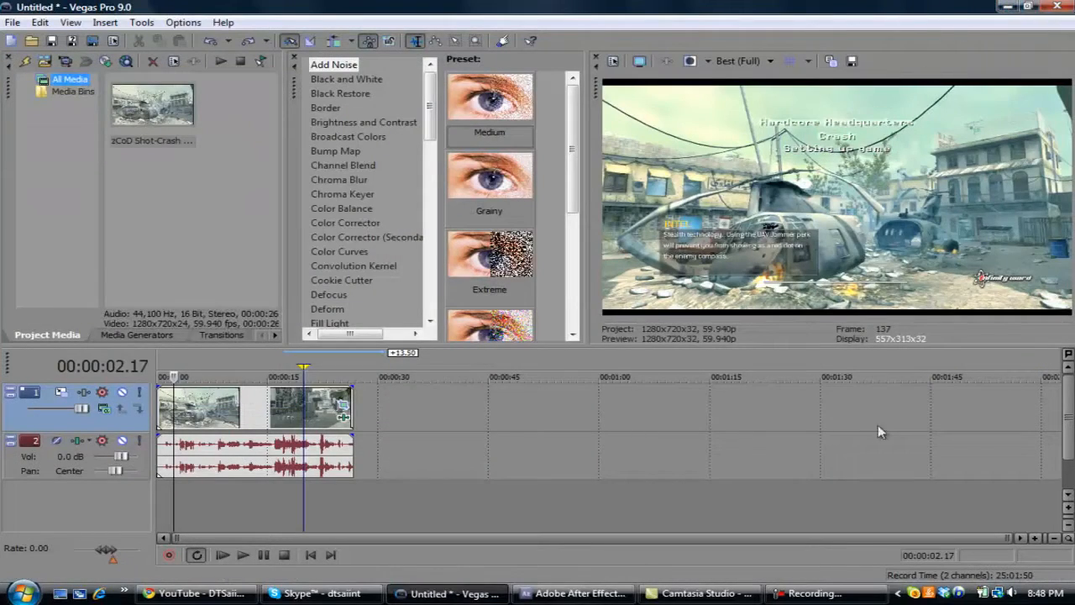
{"action": "left_click", "coordinate": [874, 593]}
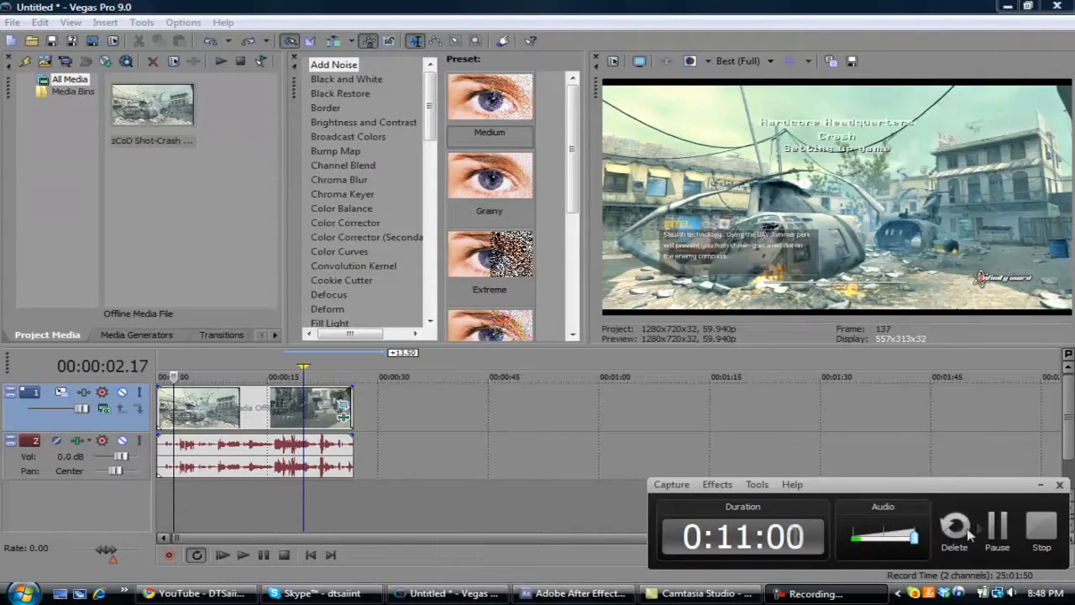